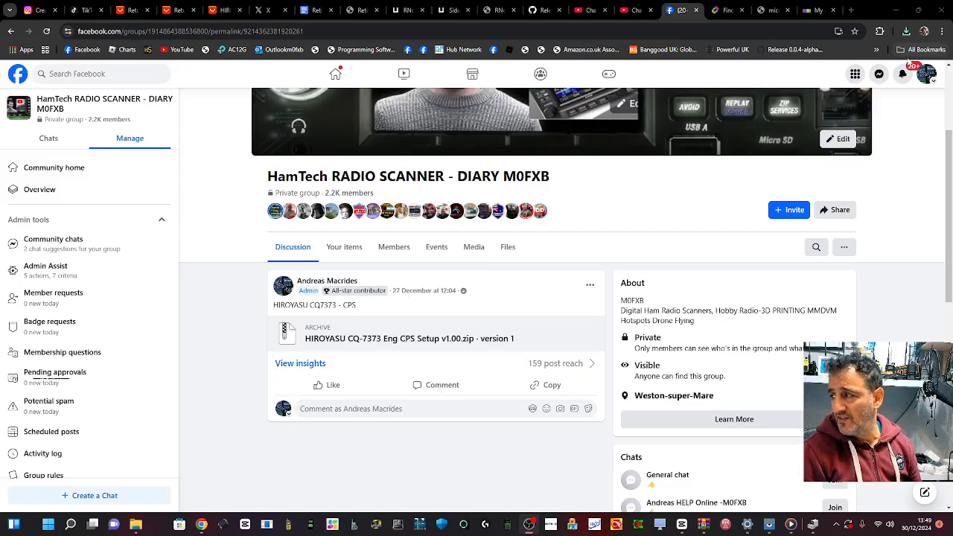
# - Open the downloaded HIROYASU CQ-7373 Eng CPS Setup v1.00 (3).zip archive to check its contents, and put the archive and browser windows away
pyautogui.click(906, 32)
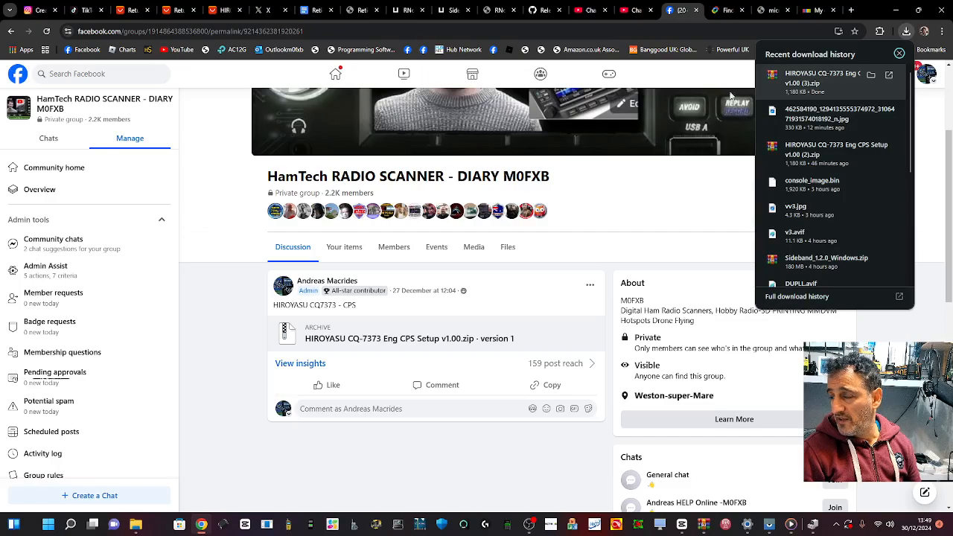
pyautogui.click(841, 75)
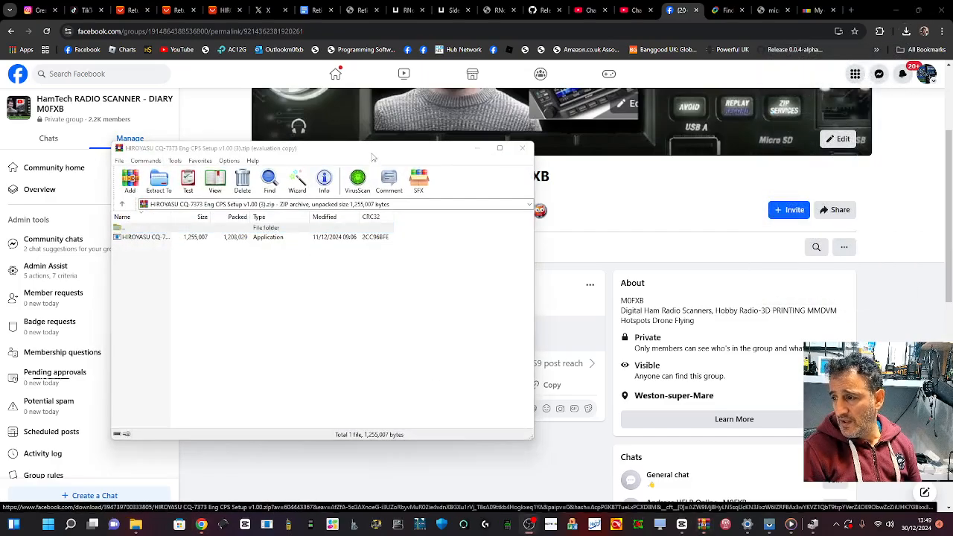
pyautogui.moveTo(371, 151); pyautogui.dragTo(544, 172)
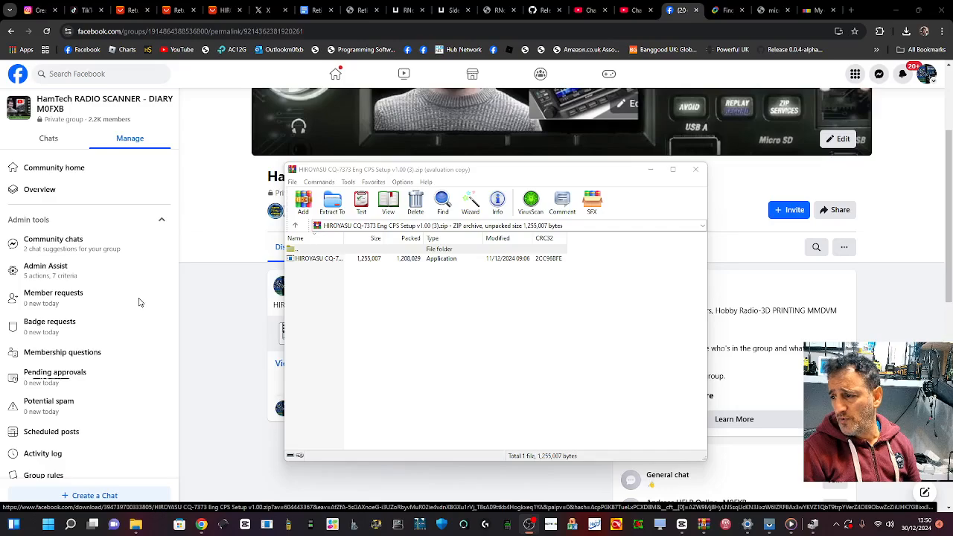
pyautogui.click(695, 171)
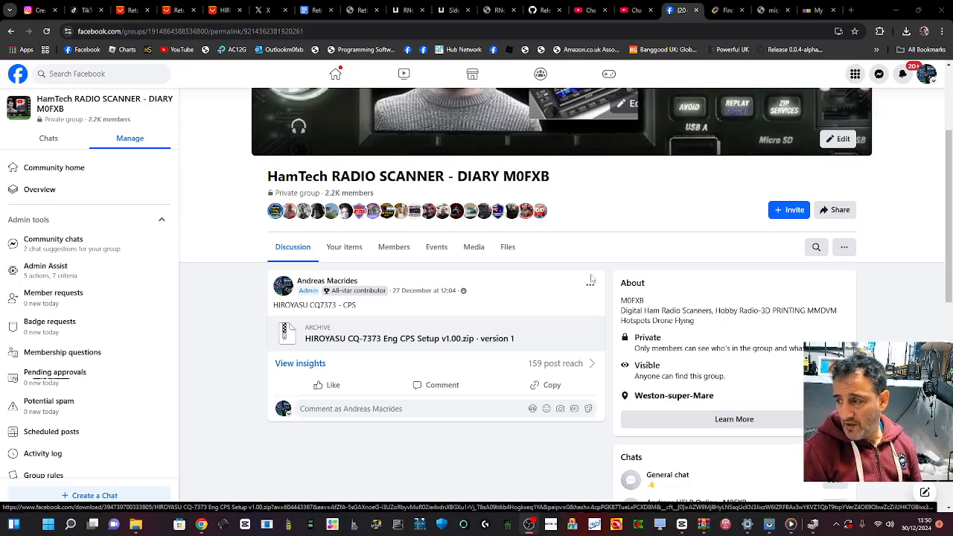
pyautogui.click(896, 10)
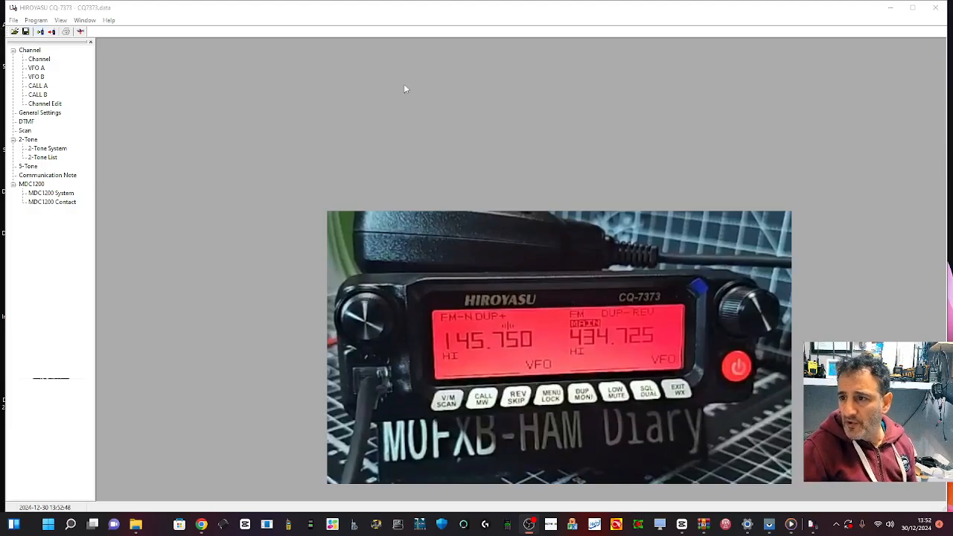
# - Read the programming data from the radio into the CQ-7373 software and enlarge the Channel list window
pyautogui.click(36, 20)
pyautogui.click(44, 32)
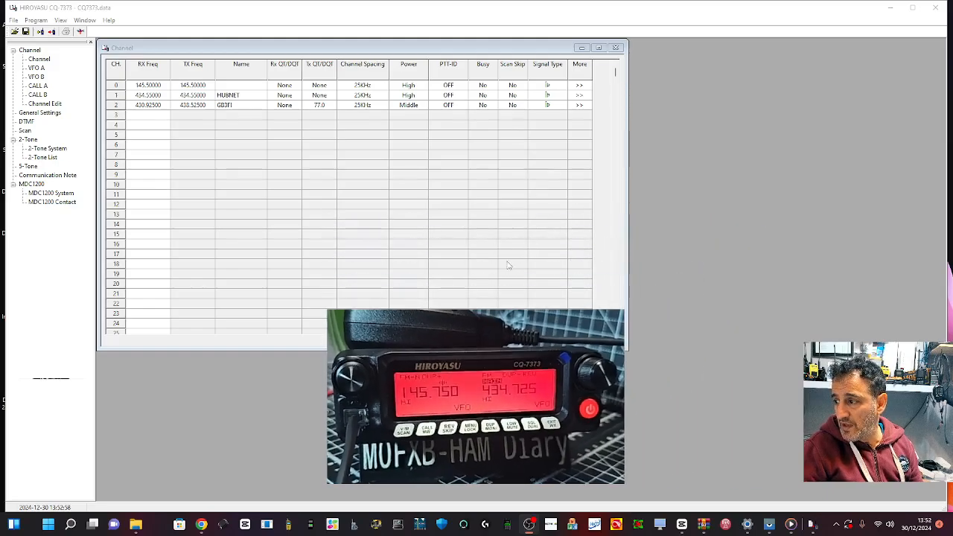
pyautogui.click(616, 48)
pyautogui.click(35, 22)
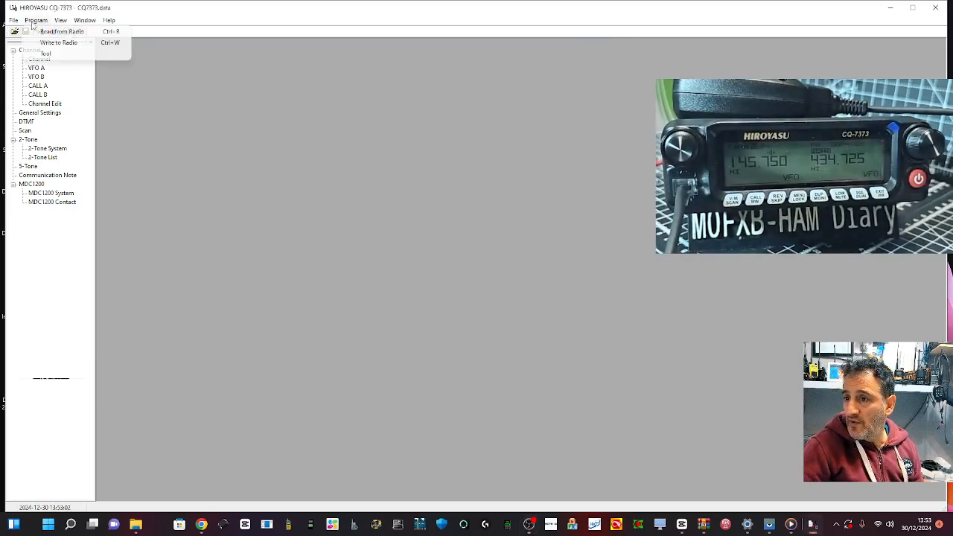
pyautogui.click(40, 31)
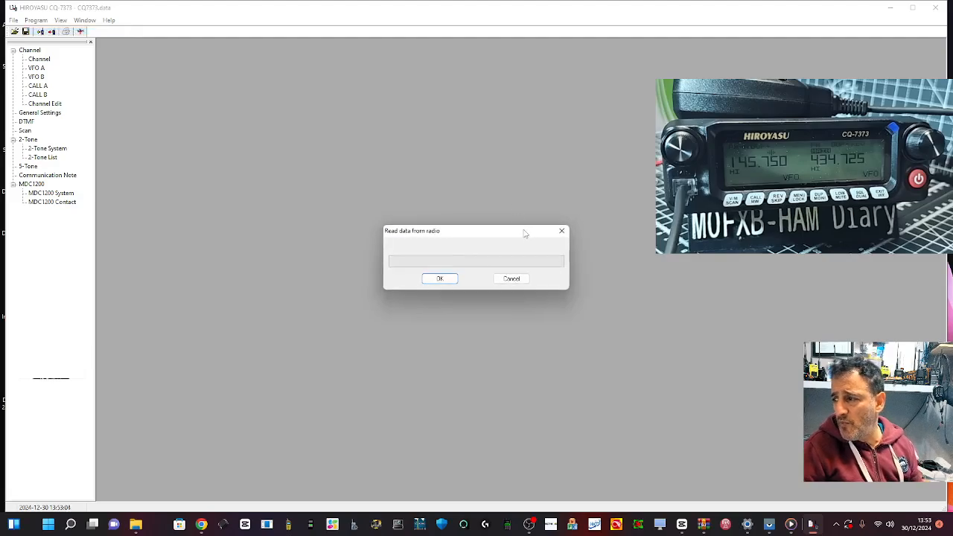
pyautogui.hotkey('alt', 'Tab')
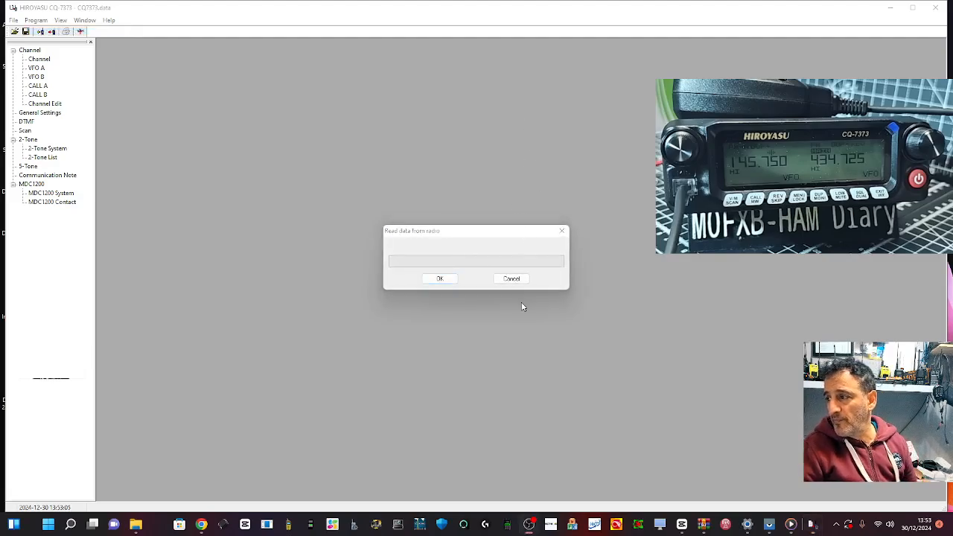
pyautogui.click(439, 279)
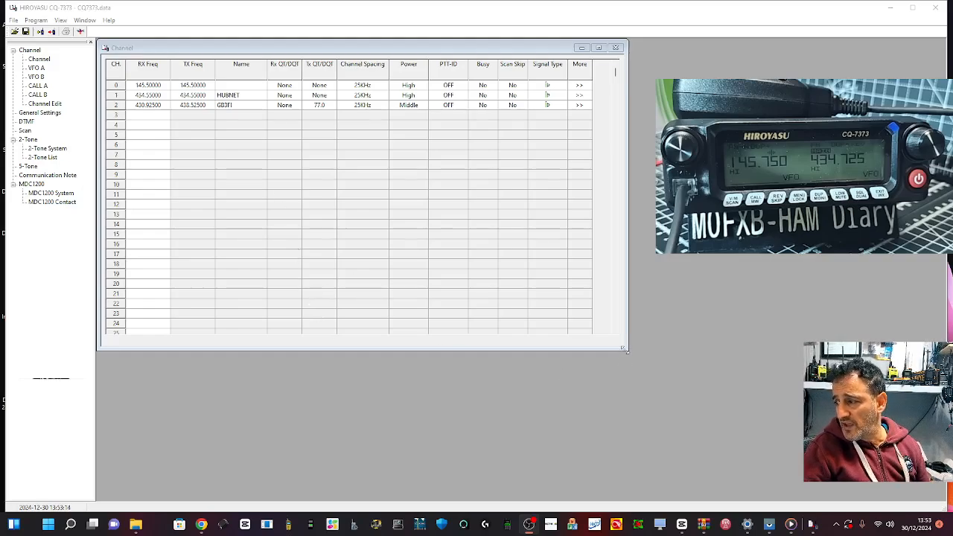
pyautogui.moveTo(627, 349); pyautogui.dragTo(730, 386)
pyautogui.hotkey('alt', 'Tab')
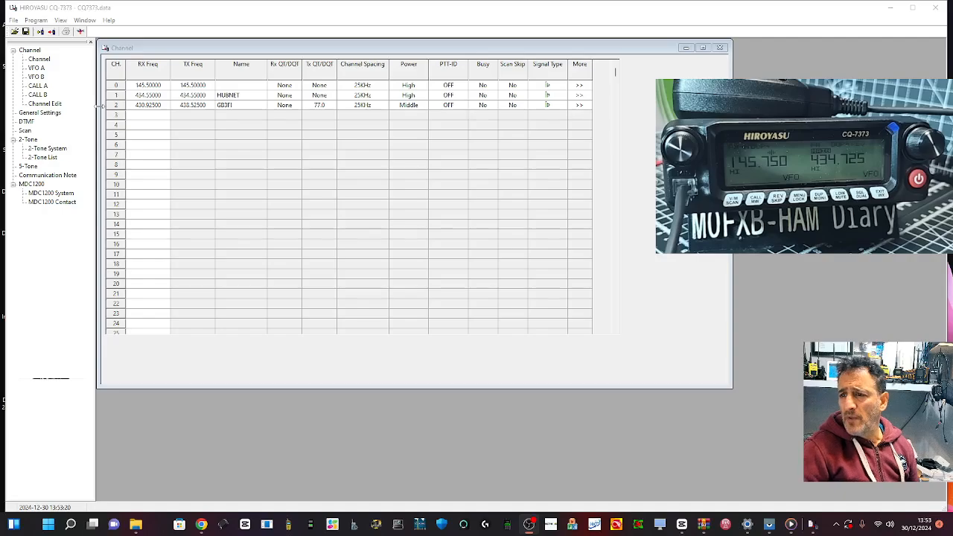
# - Compare the channel settings of VFO A and VFO B
pyautogui.click(43, 69)
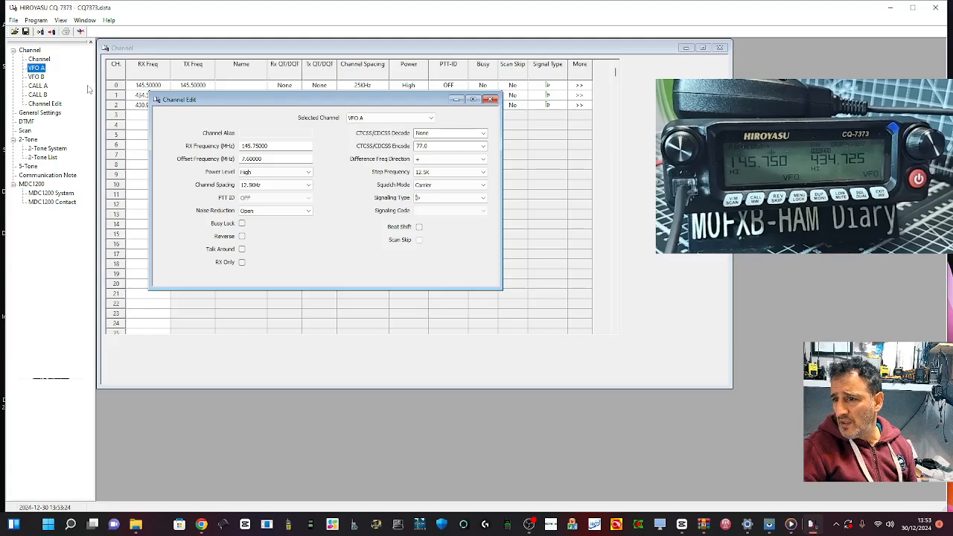
pyautogui.click(758, 268)
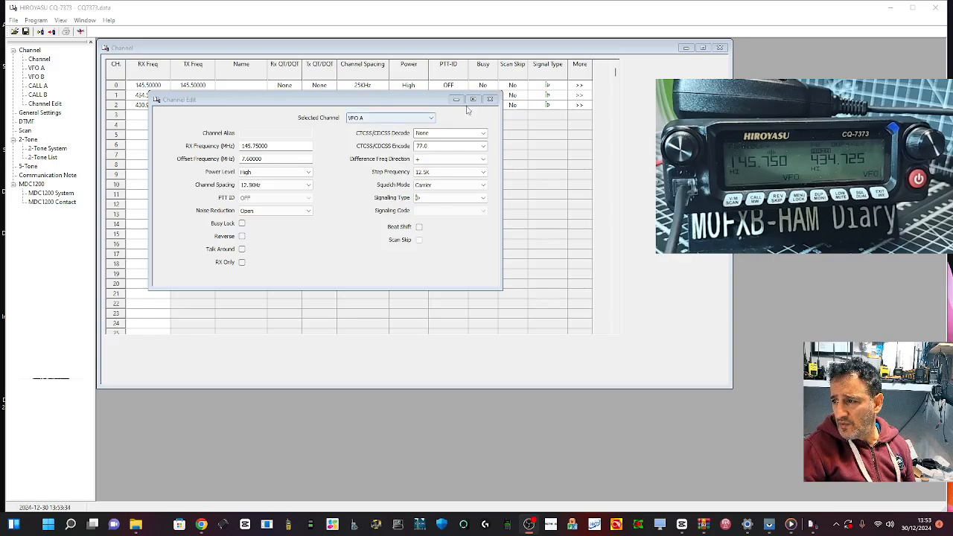
pyautogui.click(490, 99)
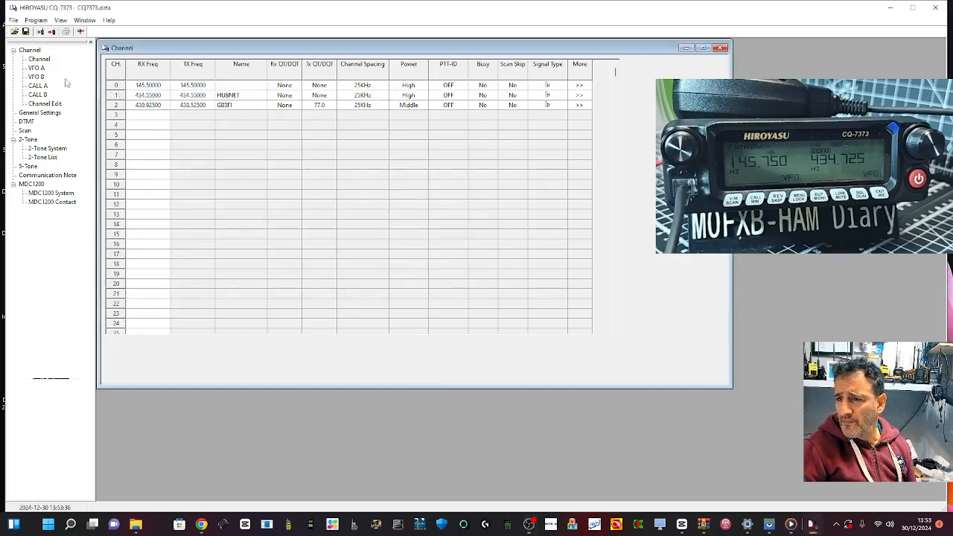
pyautogui.click(36, 68)
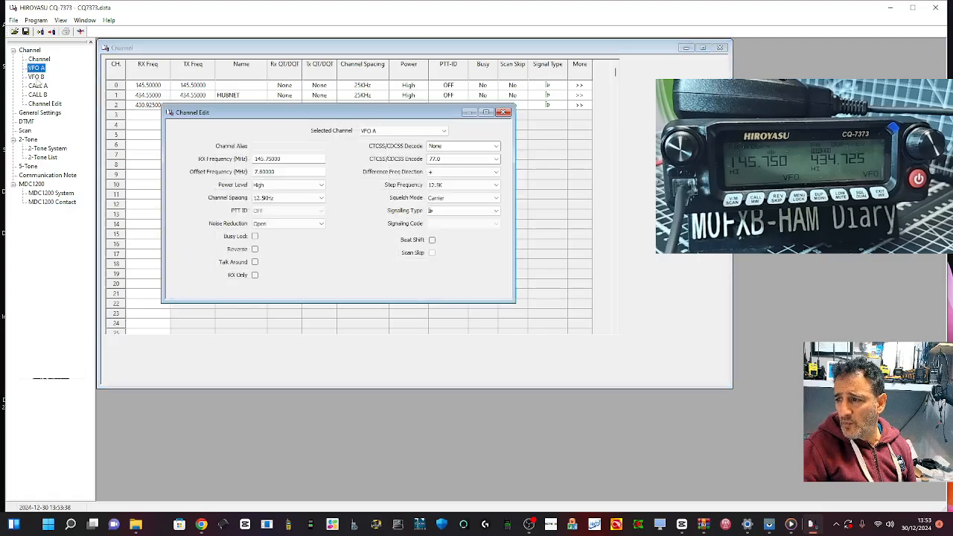
pyautogui.press('Down')
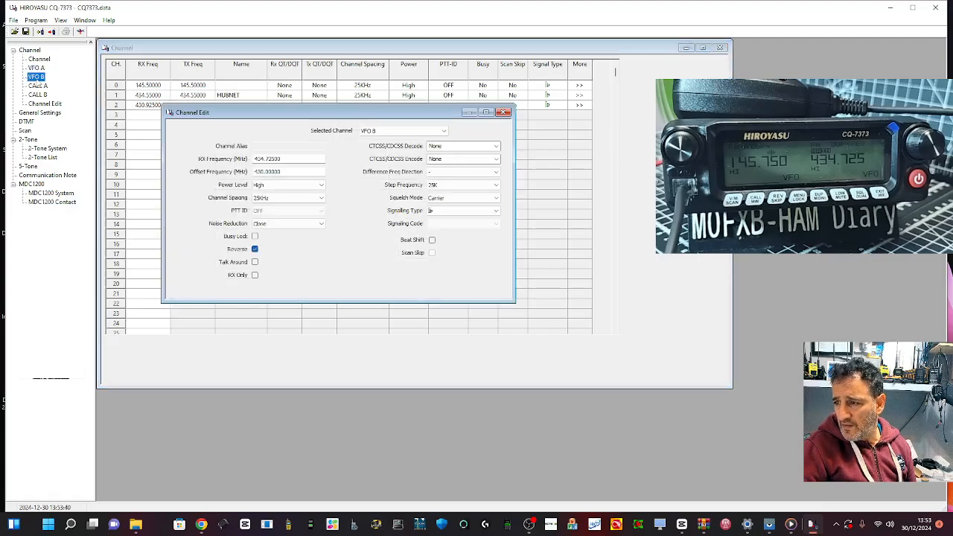
pyautogui.press('Up')
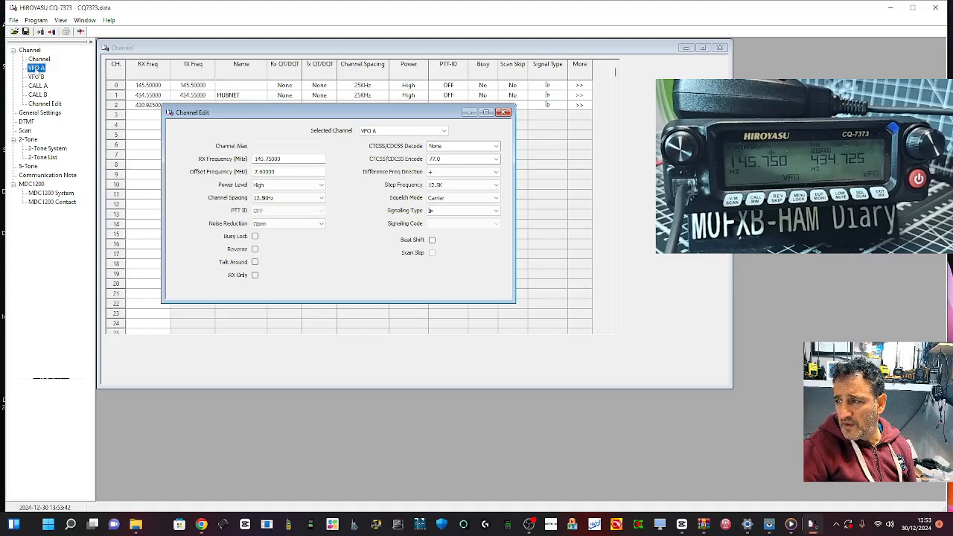
pyautogui.click(36, 77)
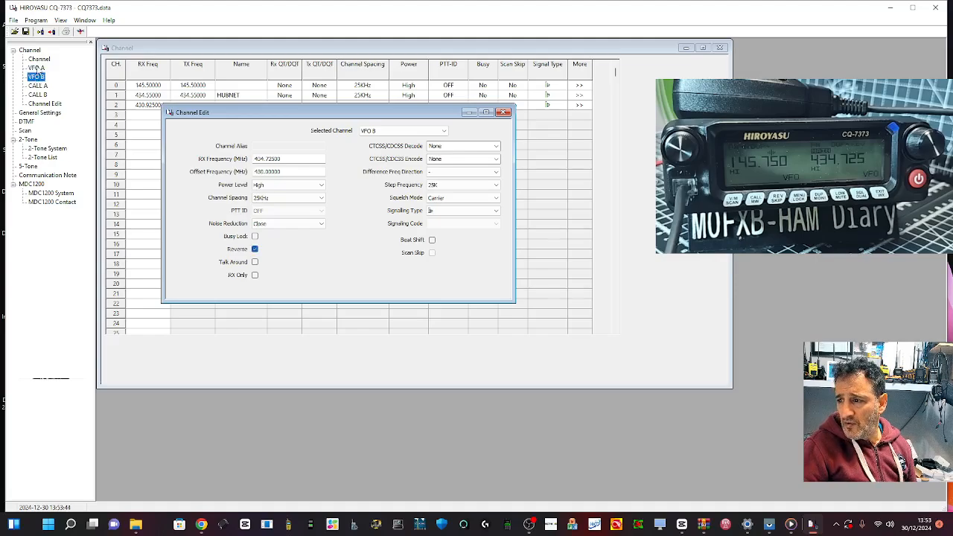
# - Set VFO A's offset frequency to 0.60000 MHz and keep its power level at High
pyautogui.click(36, 68)
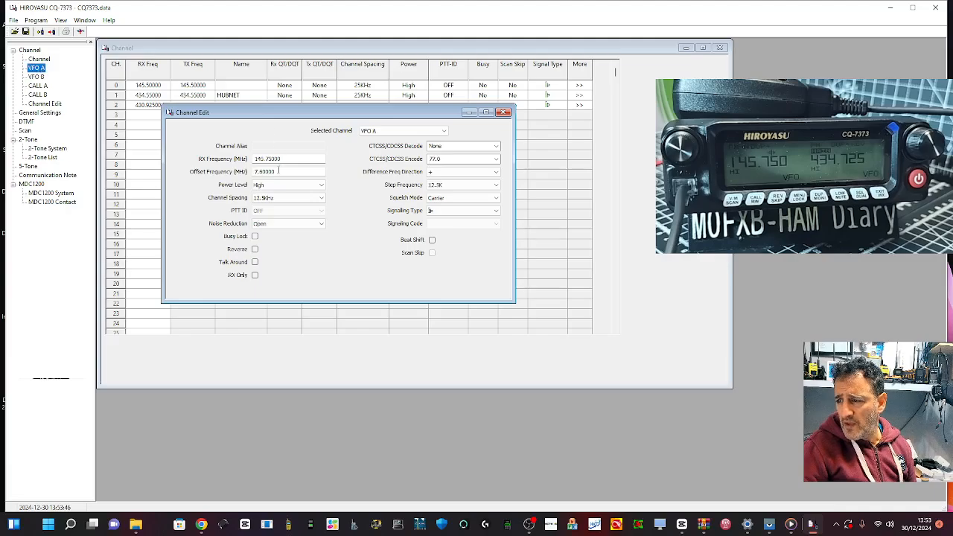
pyautogui.doubleClick(278, 171)
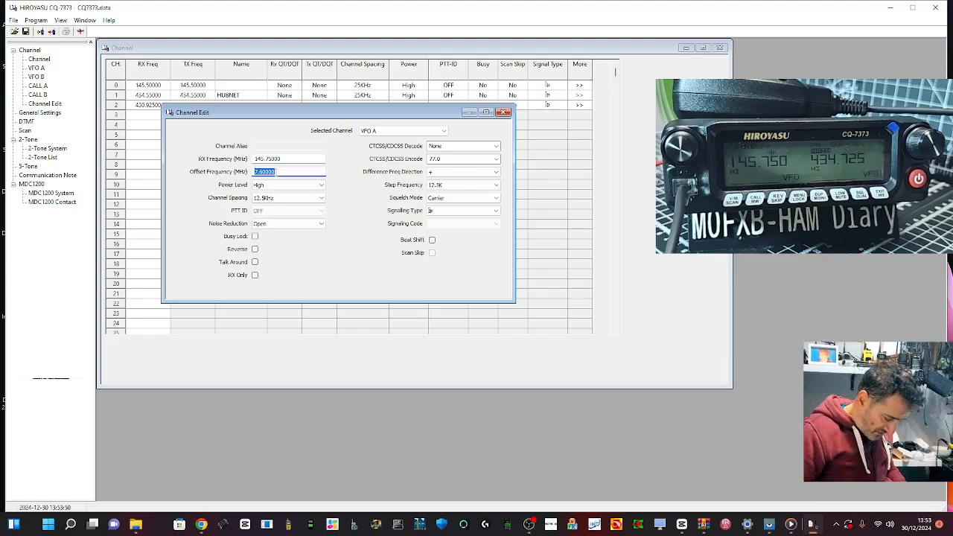
pyautogui.write('0')
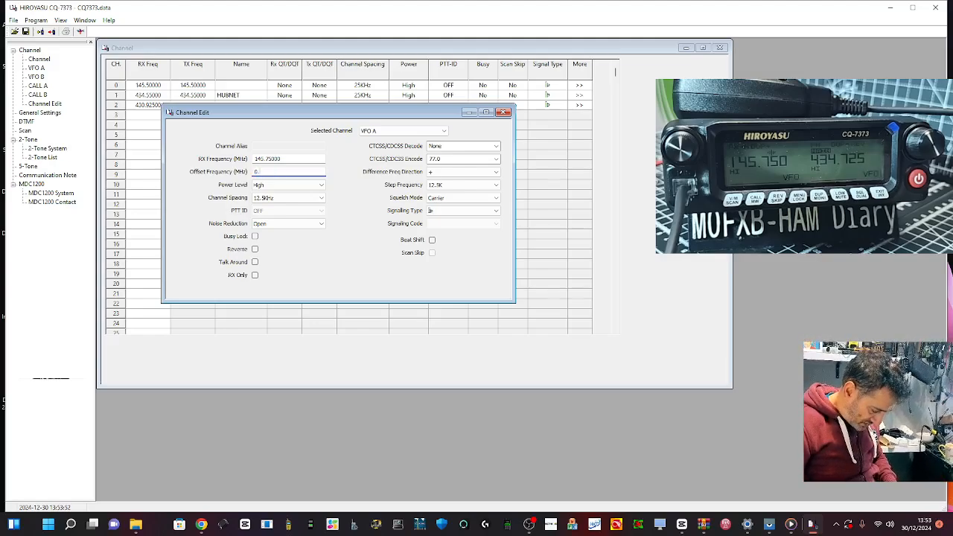
pyautogui.click(296, 185)
pyautogui.click(287, 191)
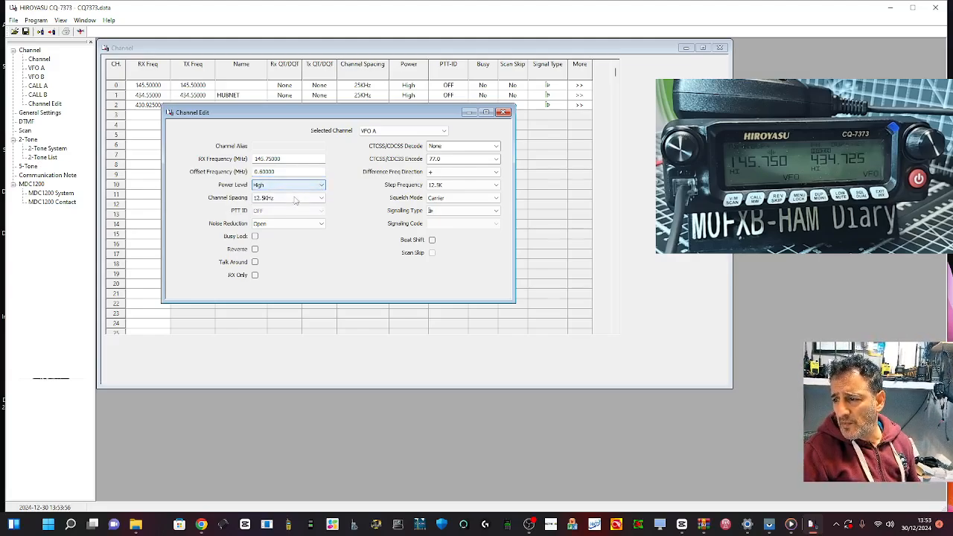
# - Set VFO A's CTCSS/CDCSS encode tone to 94.8 and close its channel settings
pyautogui.click(496, 160)
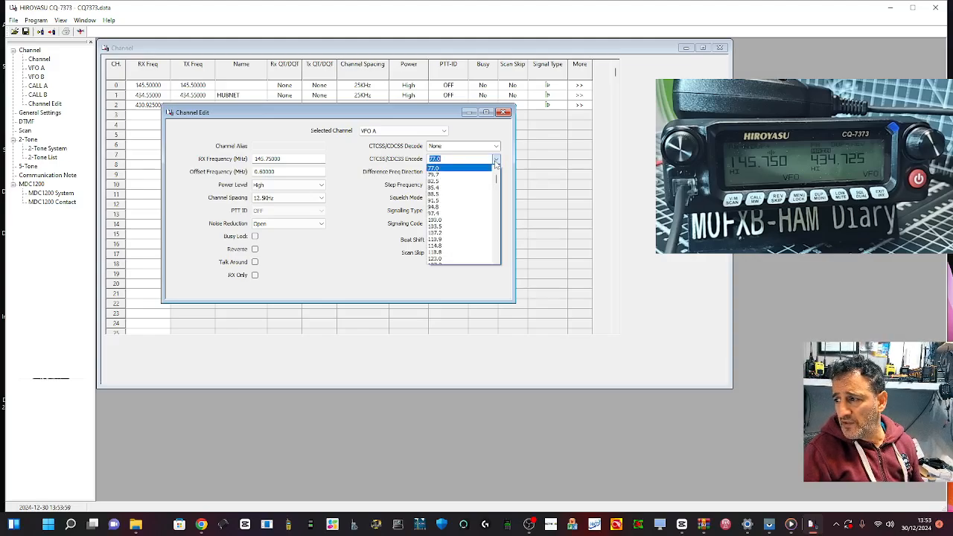
pyautogui.click(462, 207)
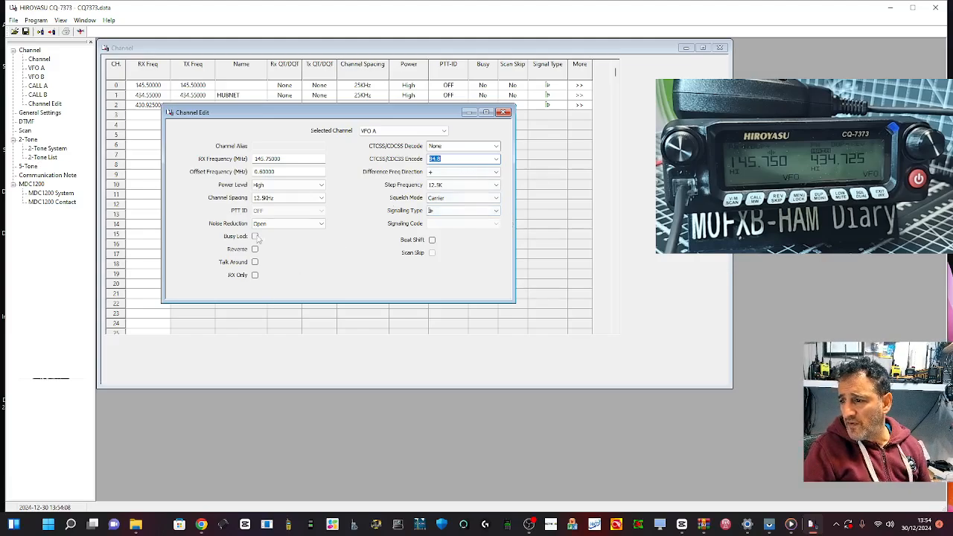
pyautogui.click(599, 257)
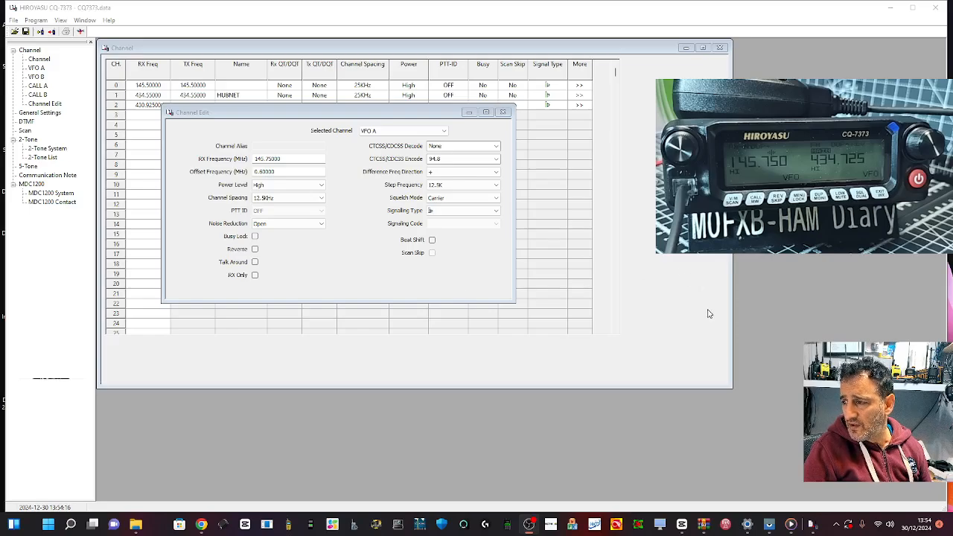
pyautogui.click(497, 226)
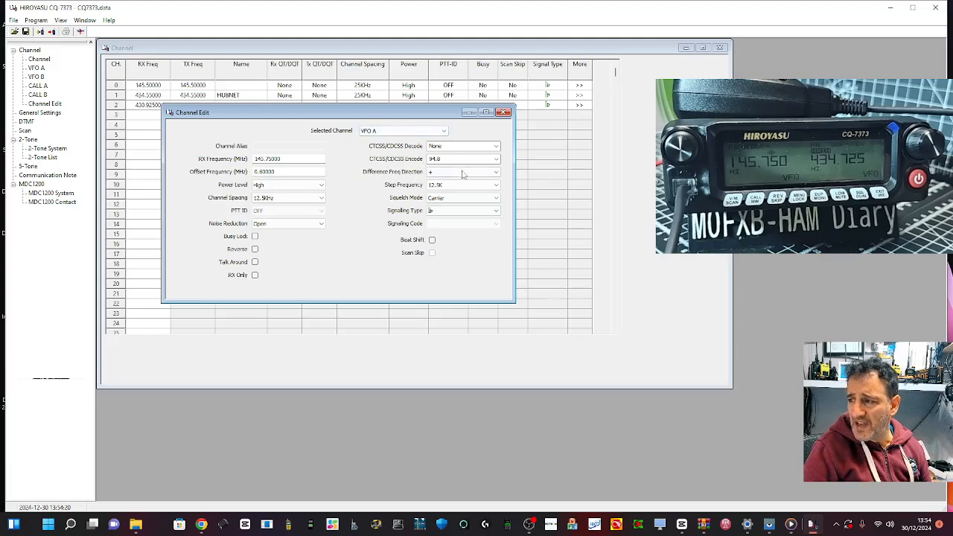
pyautogui.click(689, 322)
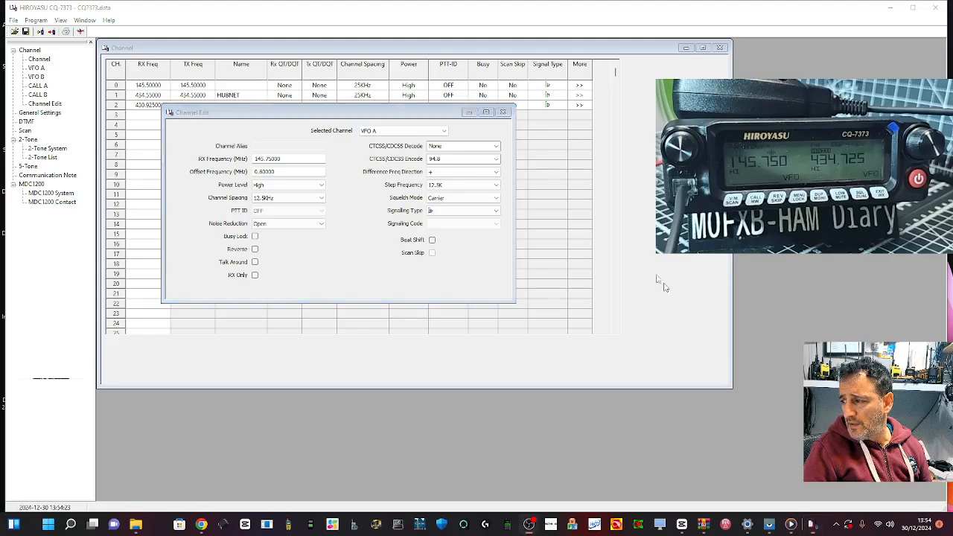
pyautogui.click(501, 112)
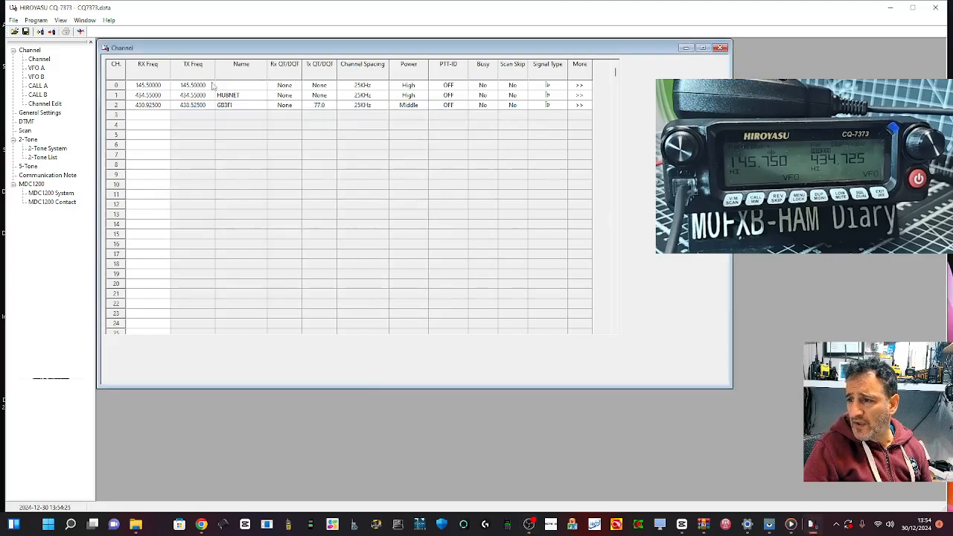
# - Open the VFO B settings and set the RX frequency to 434.55000 MHz
pyautogui.doubleClick(37, 77)
pyautogui.click(600, 208)
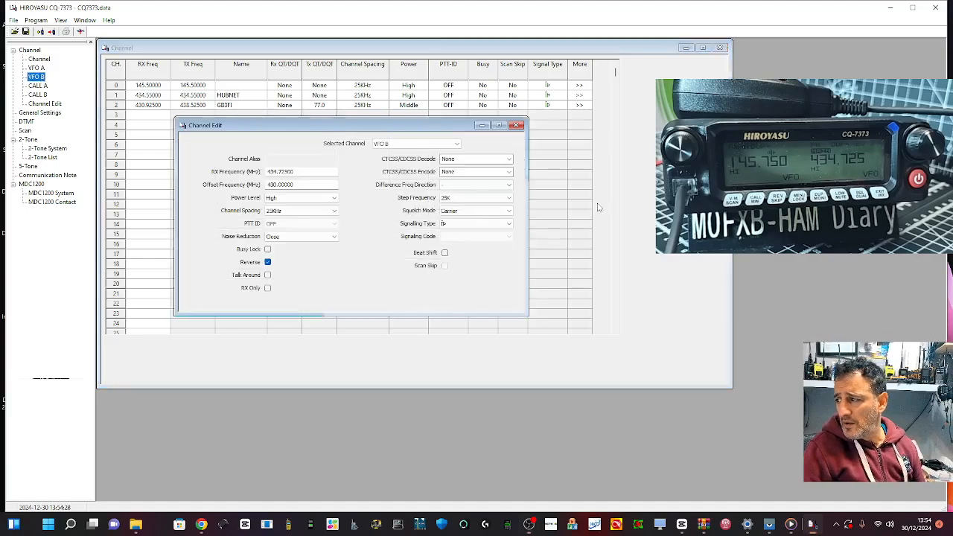
pyautogui.doubleClick(282, 172)
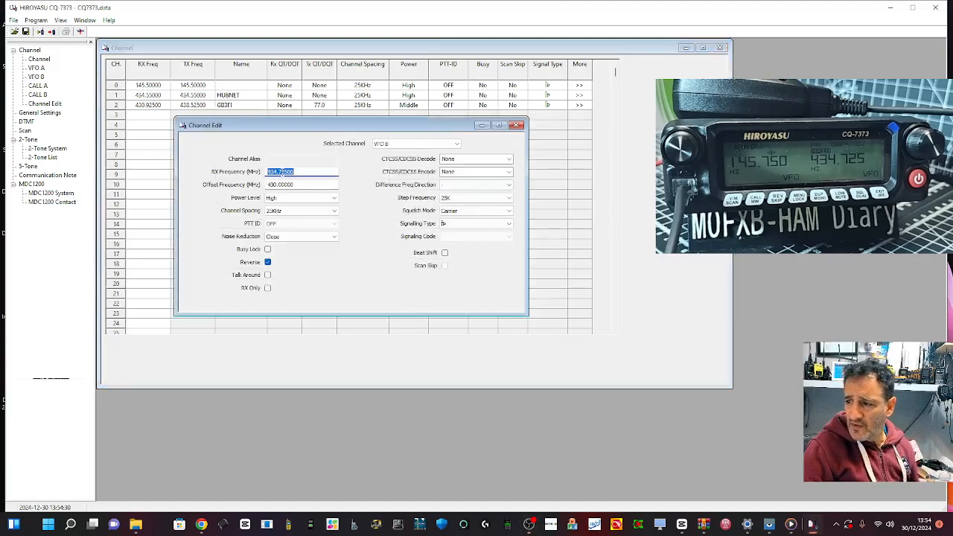
pyautogui.write('4')
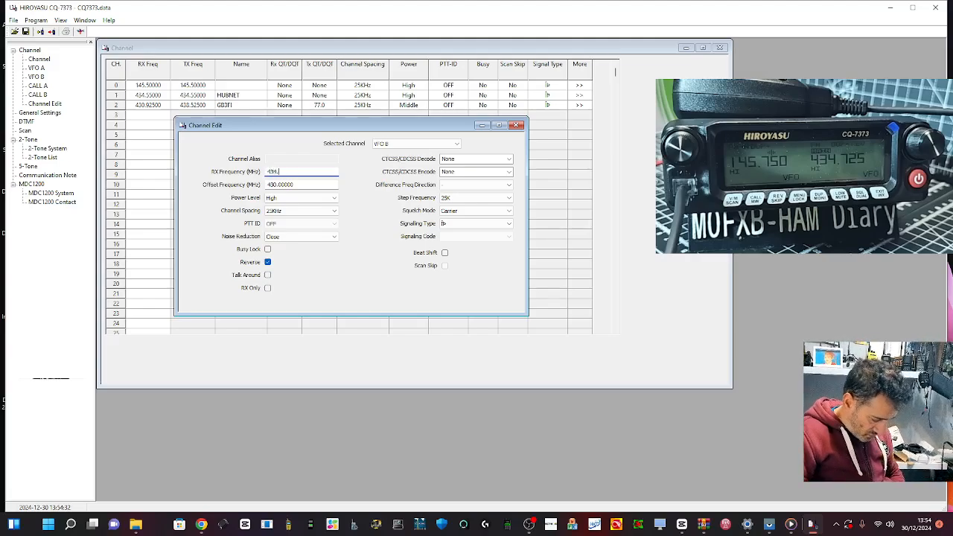
# - Set VFO B's offset frequency to 7.60000 MHz and check its power level options
pyautogui.doubleClick(294, 184)
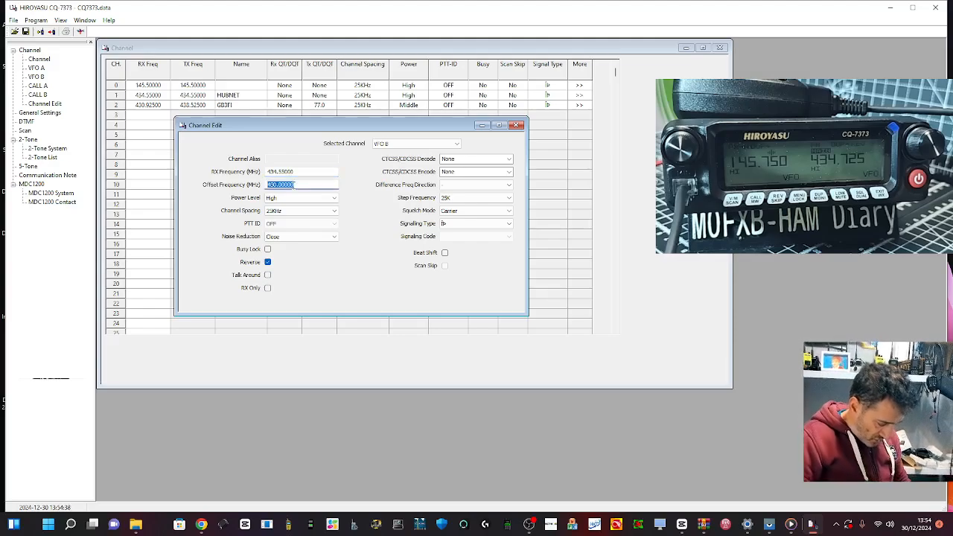
pyautogui.write('07.600')
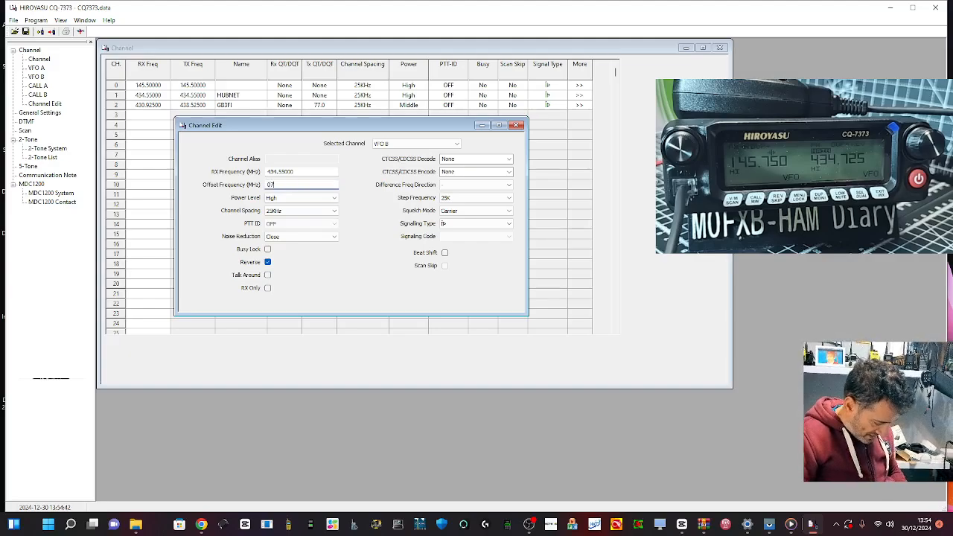
pyautogui.click(299, 197)
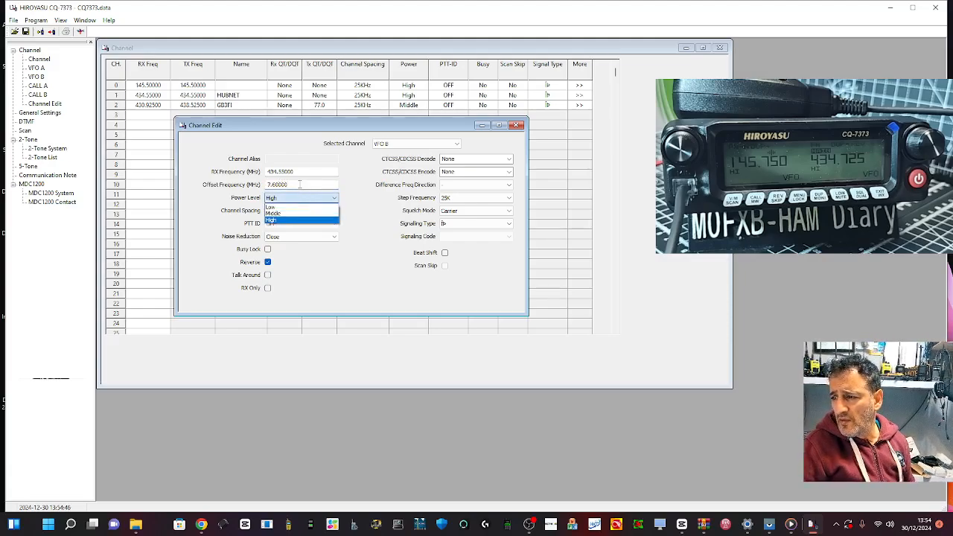
# - Replace VFO B's offset frequency with 0.000 MHz
pyautogui.doubleClick(300, 183)
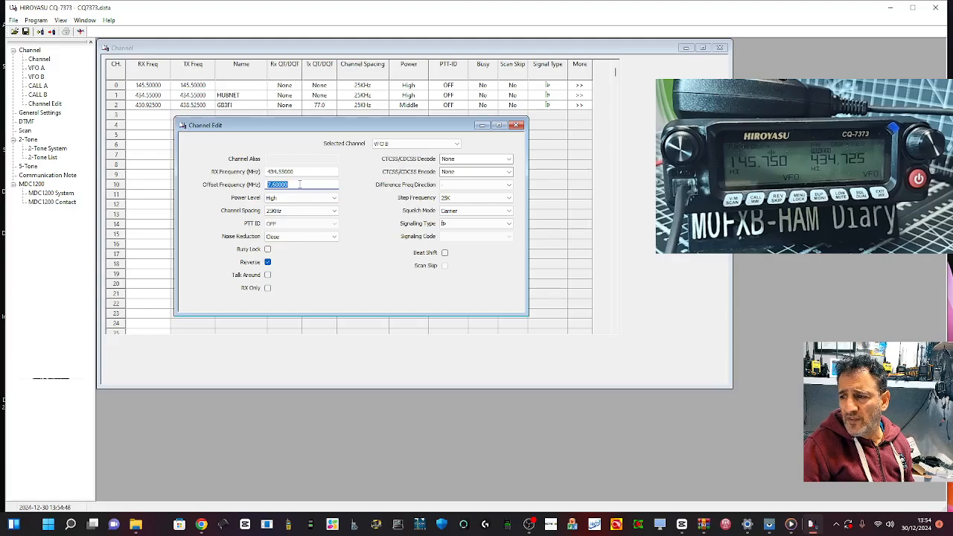
pyautogui.write('0.0')
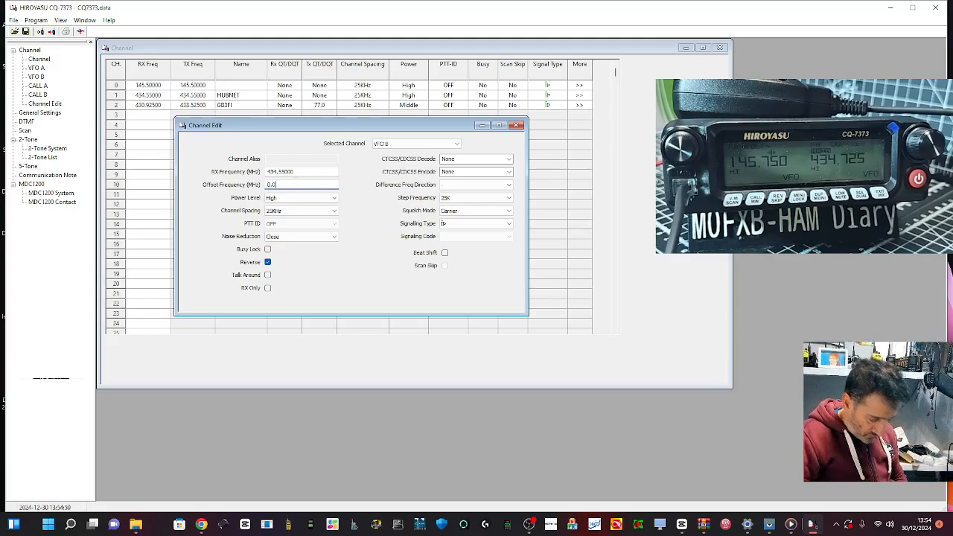
pyautogui.write('00')
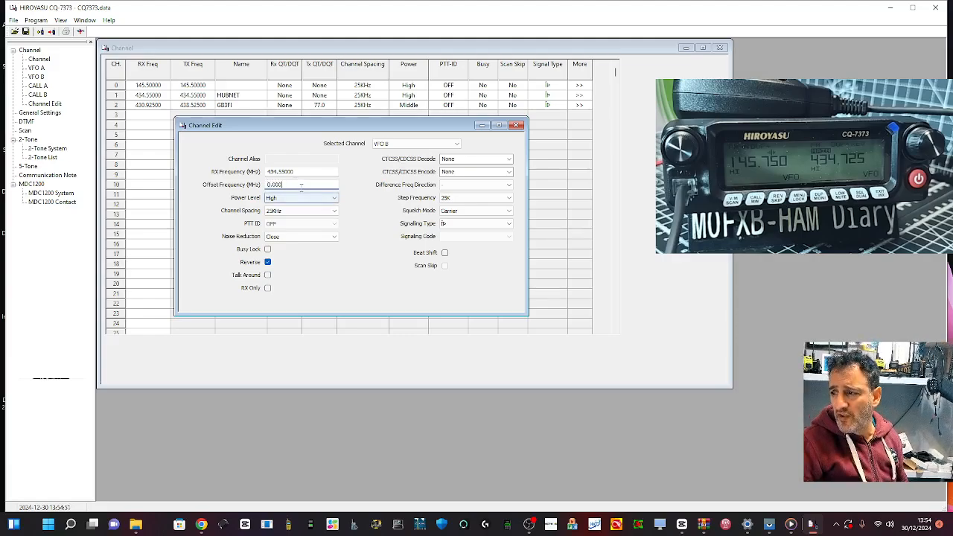
# - Set VFO B's CTCSS/CDCSS encode tone to 77.0 and close its channel settings
pyautogui.click(510, 172)
pyautogui.click(463, 215)
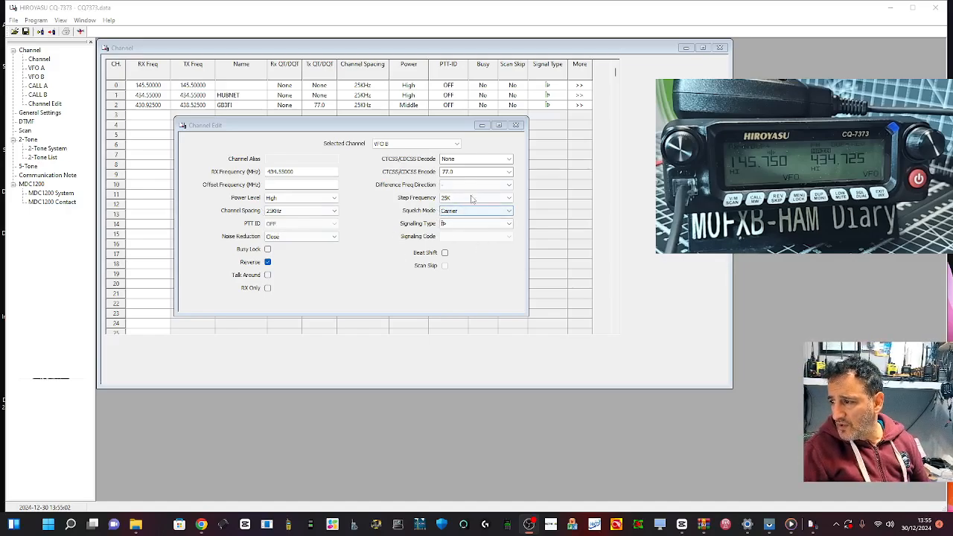
pyautogui.click(515, 124)
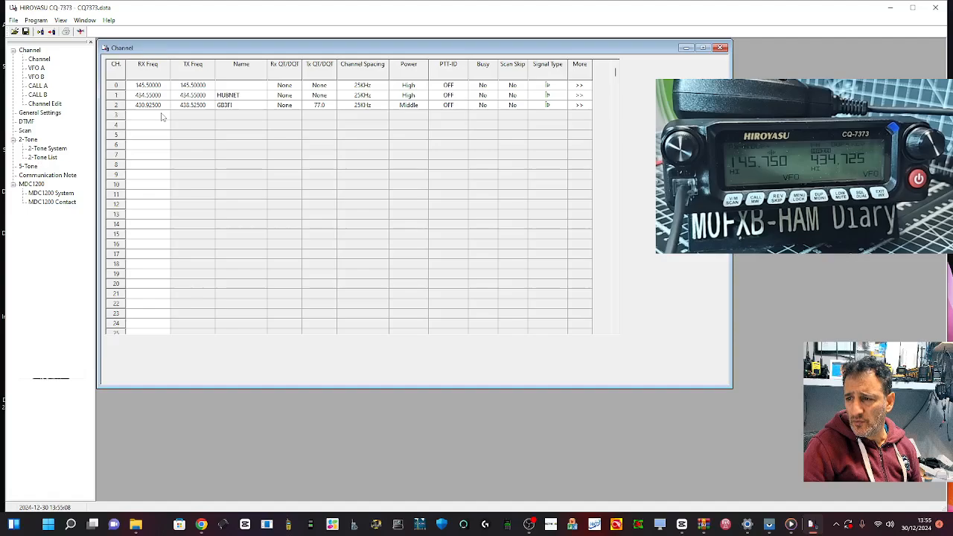
# - Review the channel settings of VFO B, CALL A, CALL B and memory channel 0
pyautogui.doubleClick(36, 77)
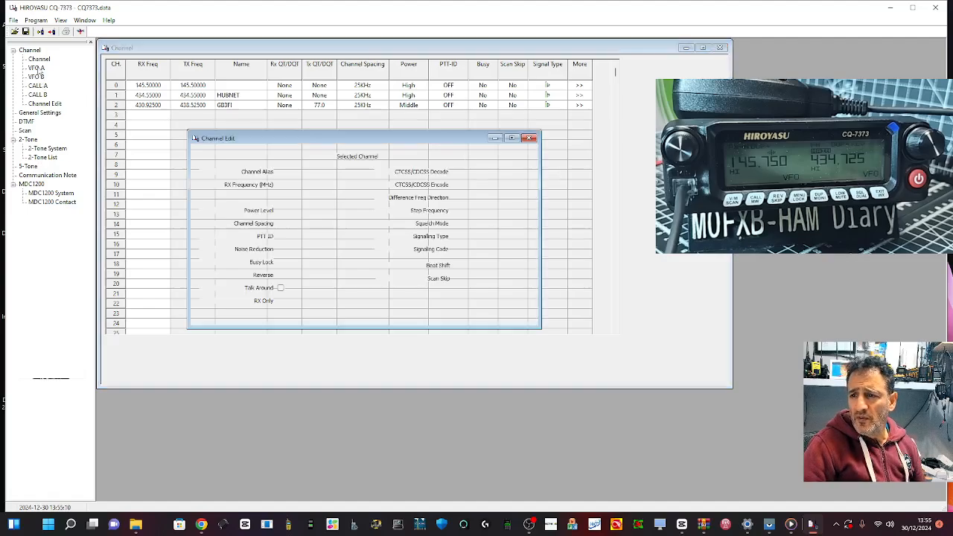
pyautogui.doubleClick(37, 87)
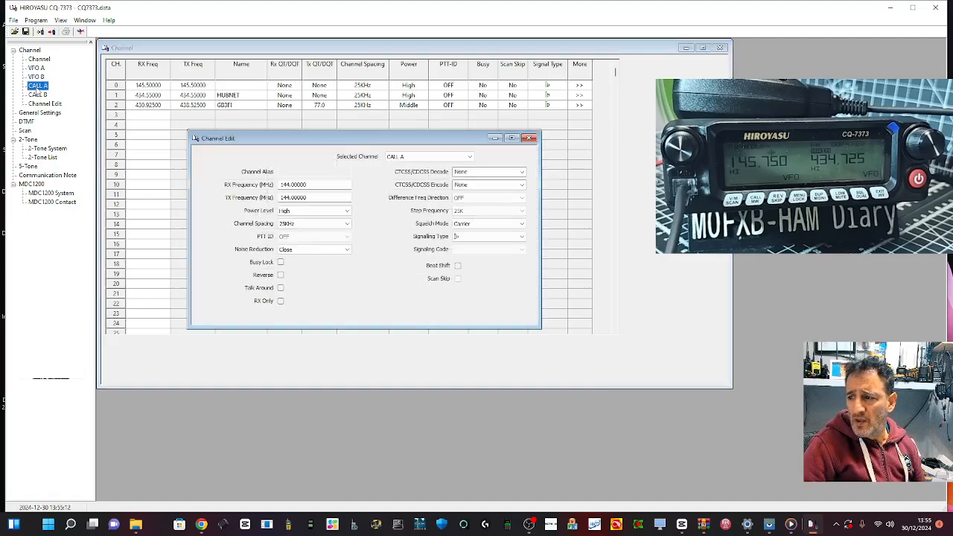
pyautogui.click(37, 95)
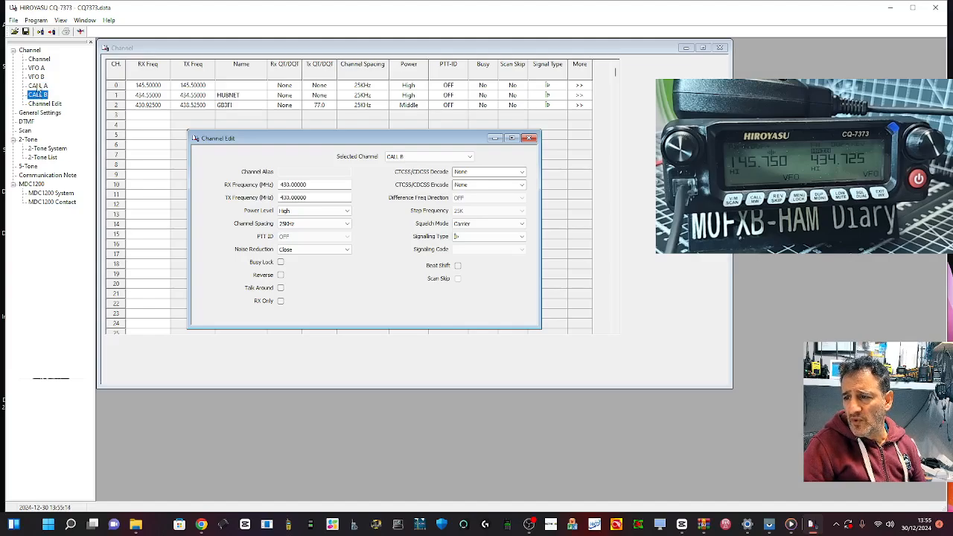
pyautogui.click(37, 86)
pyautogui.click(37, 95)
pyautogui.click(43, 104)
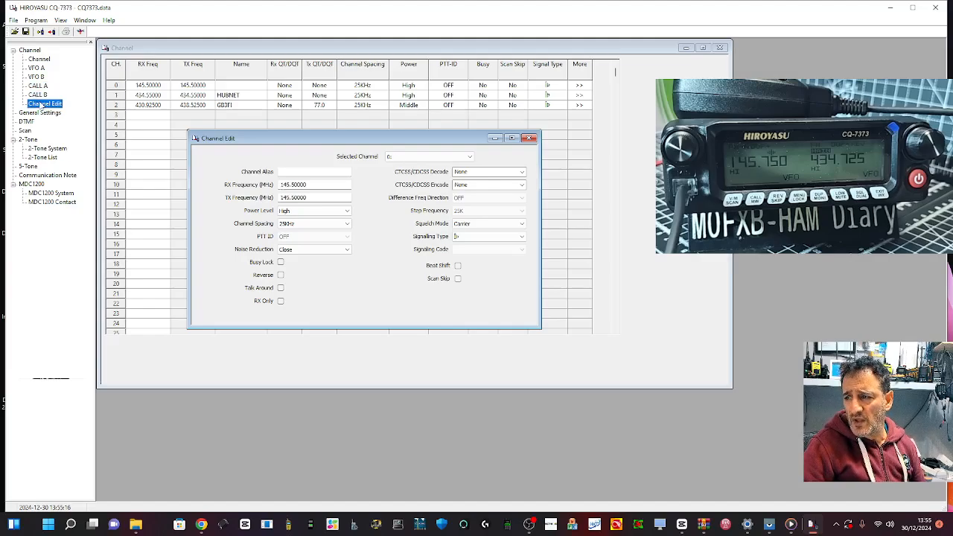
# - In the channel list, enter RX frequency 430.825 and TX frequency 438.425 for channel 3
pyautogui.click(40, 61)
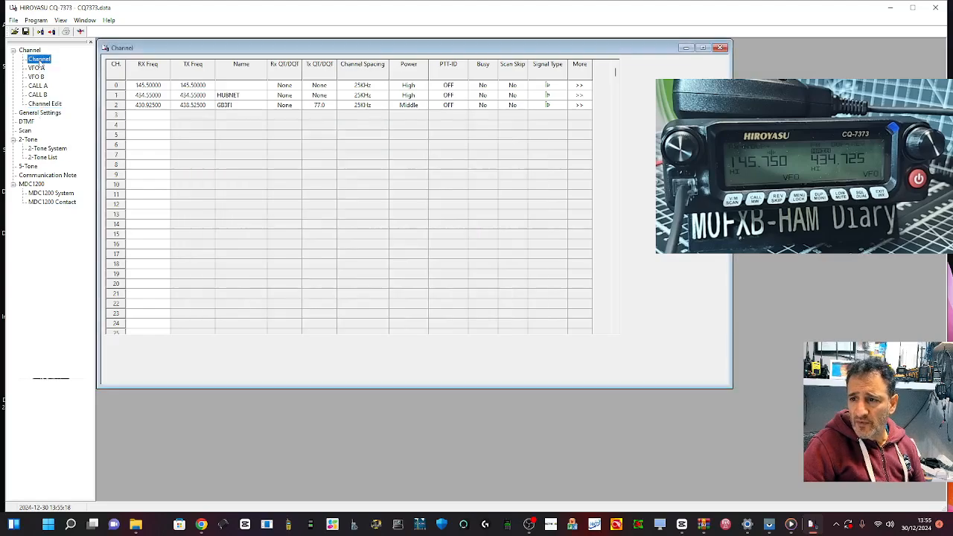
pyautogui.click(149, 116)
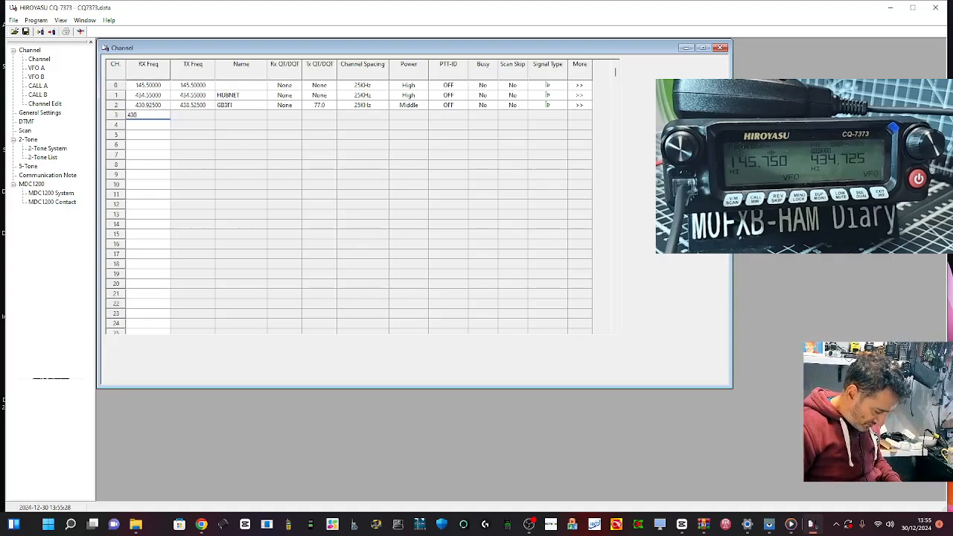
pyautogui.write('5')
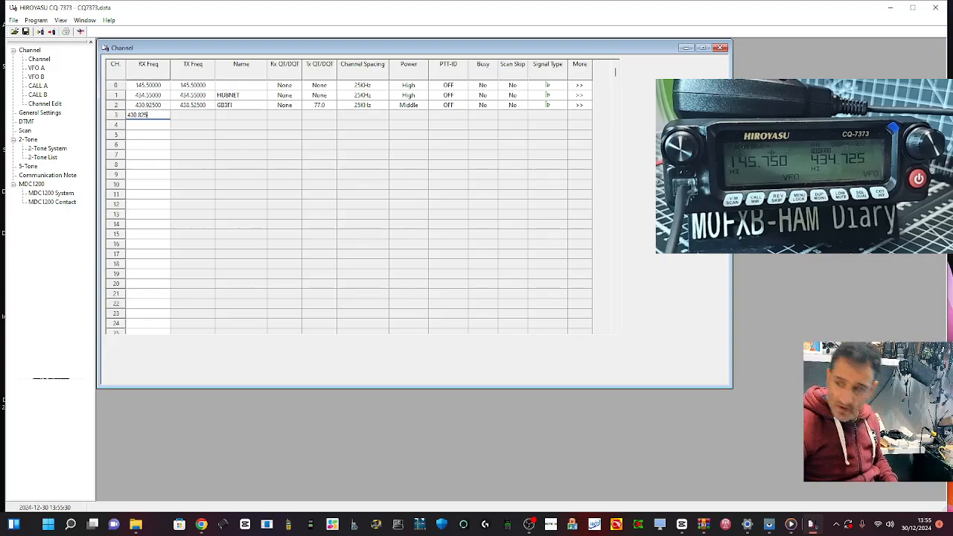
pyautogui.click(195, 117)
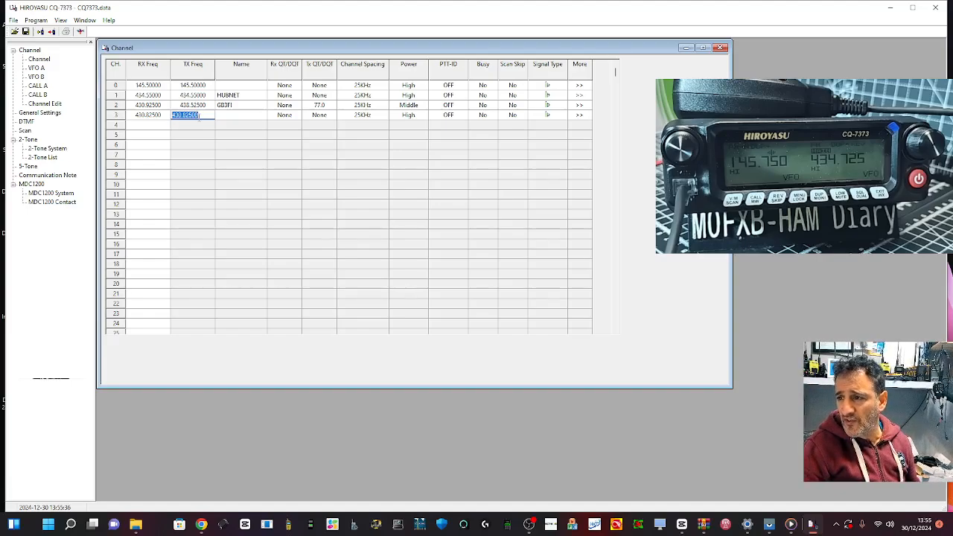
pyautogui.write('438.4')
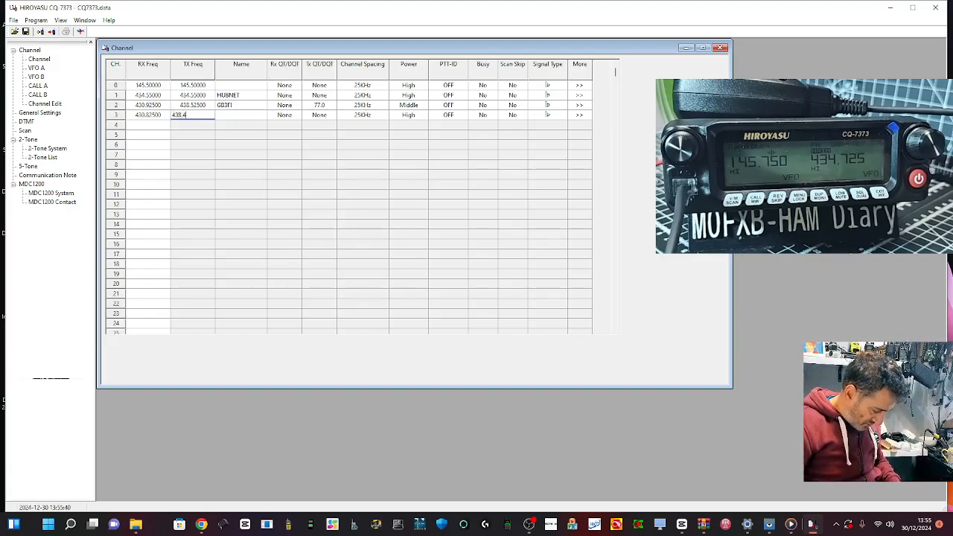
pyautogui.write('5')
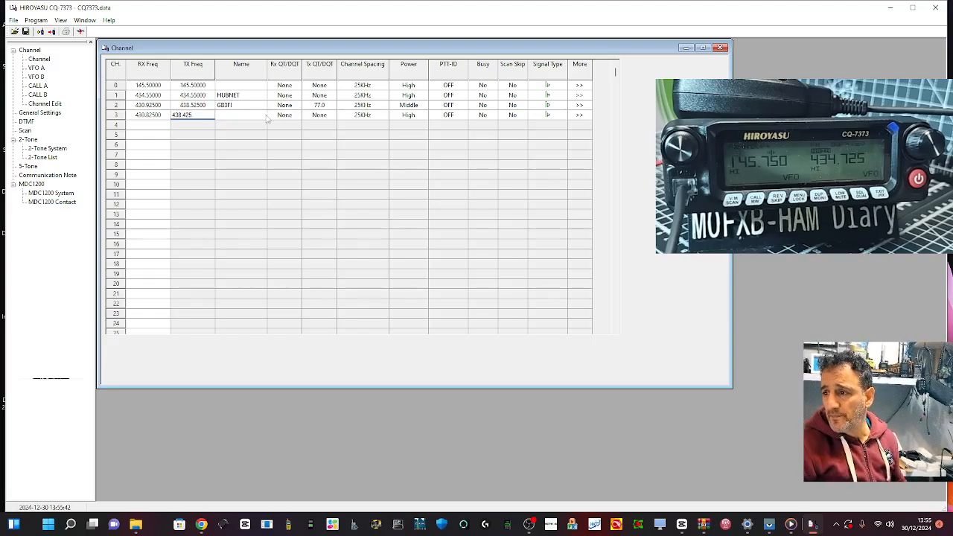
# - Name channel 3 "gb3zb" and set its Tx QT/DQT tone to 77.0
pyautogui.click(243, 117)
pyautogui.click(243, 116)
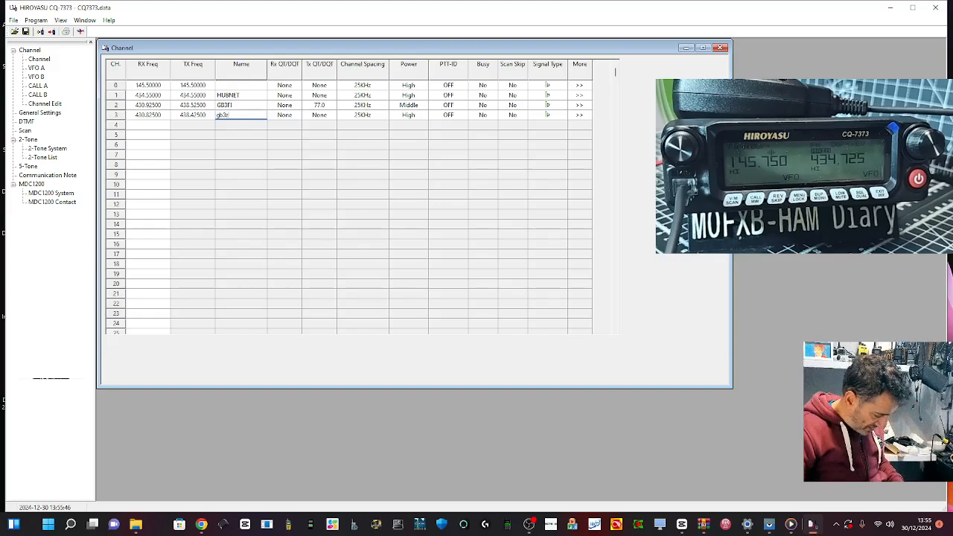
pyautogui.click(328, 116)
pyautogui.click(329, 116)
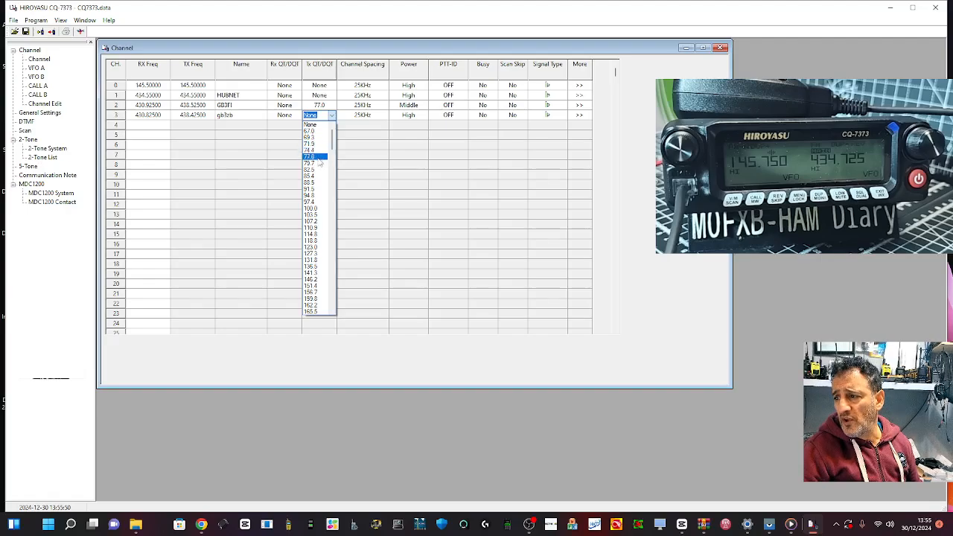
pyautogui.click(318, 157)
pyautogui.click(327, 165)
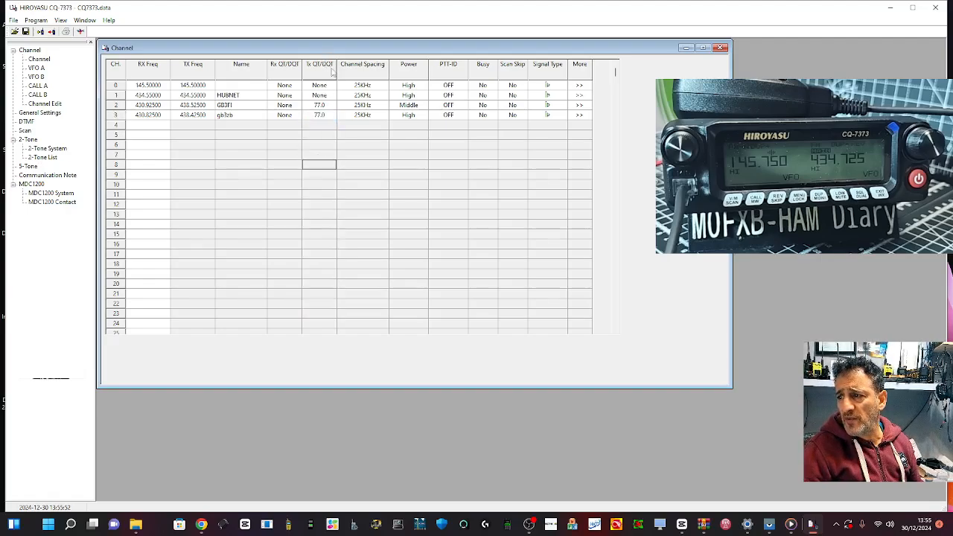
# - Check channel 3's channel spacing and power, keeping 25KHz and High
pyautogui.click(379, 117)
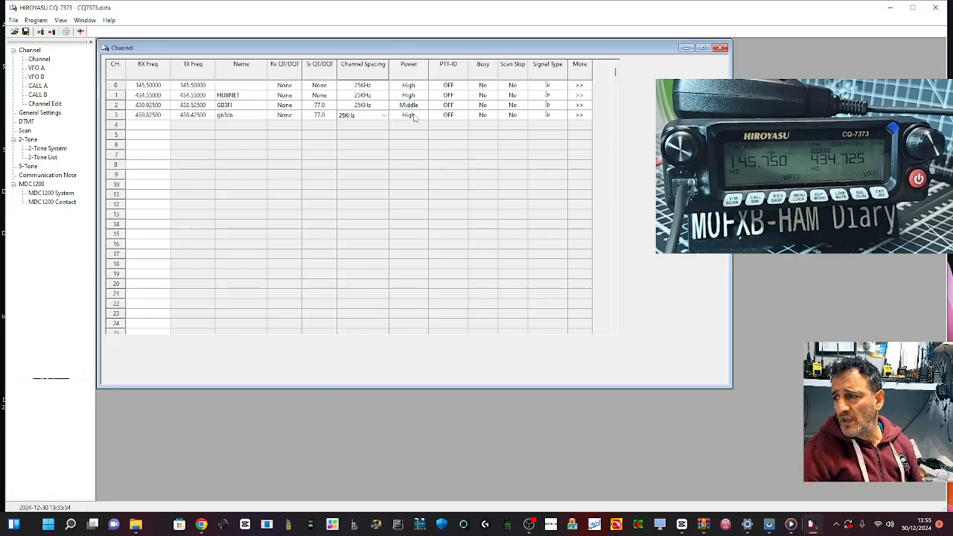
pyautogui.click(412, 115)
pyautogui.click(425, 116)
pyautogui.click(467, 121)
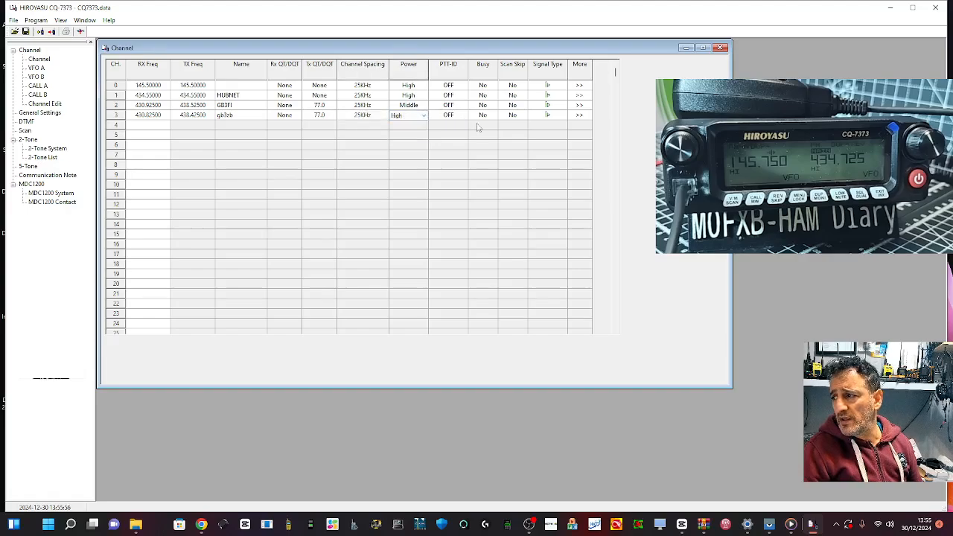
# - Open channel 3's detailed settings, change its channel alias to GB3ZB, and close them
pyautogui.click(579, 116)
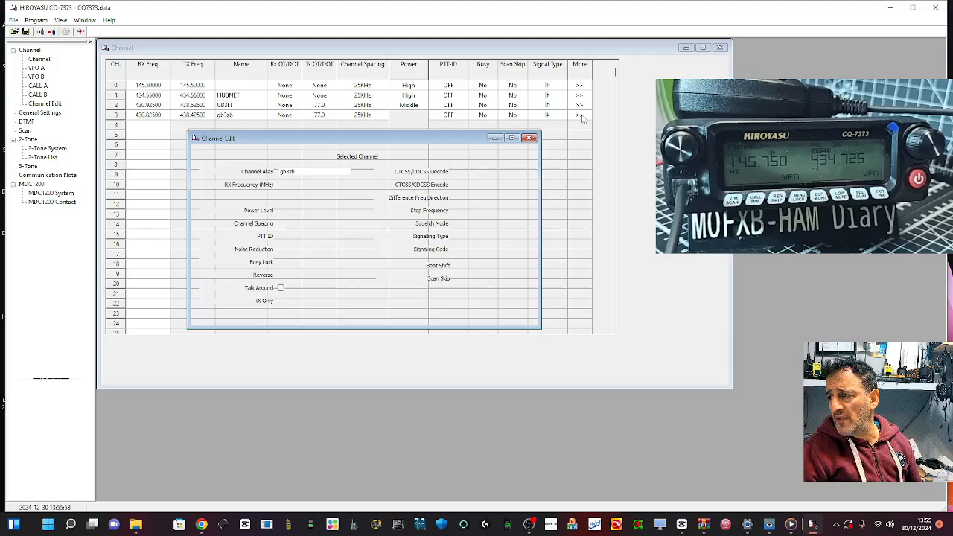
pyautogui.moveTo(437, 141); pyautogui.dragTo(408, 131)
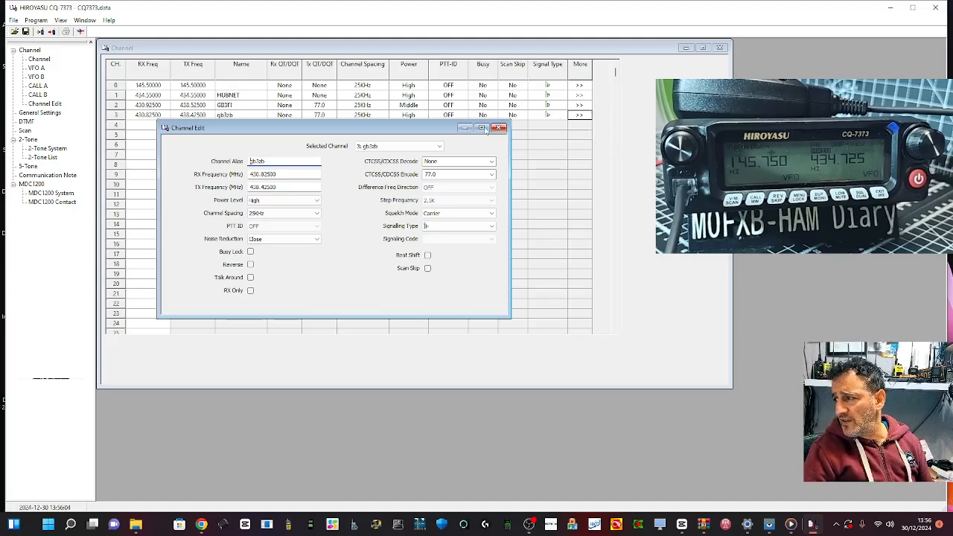
pyautogui.moveTo(344, 127); pyautogui.dragTo(306, 108)
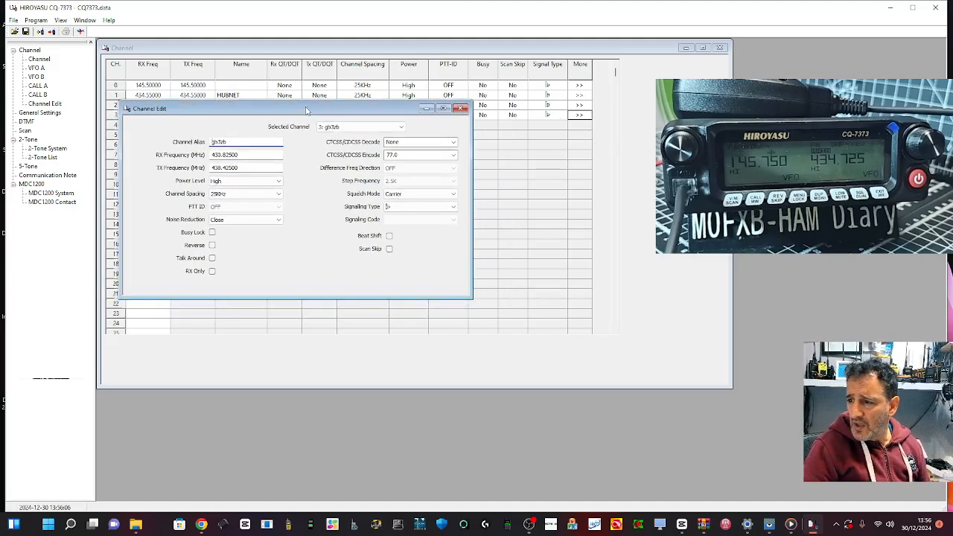
pyautogui.doubleClick(226, 141)
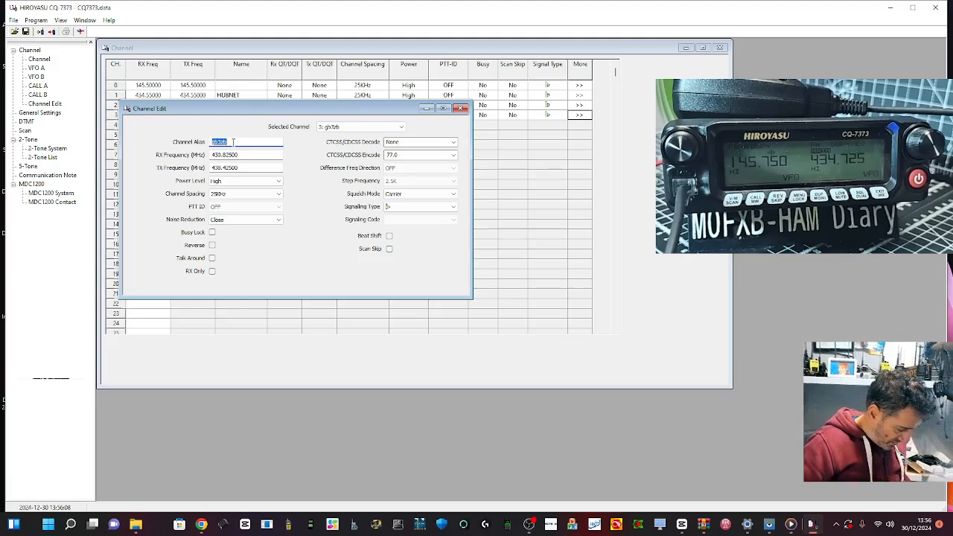
pyautogui.write('GB3ZB')
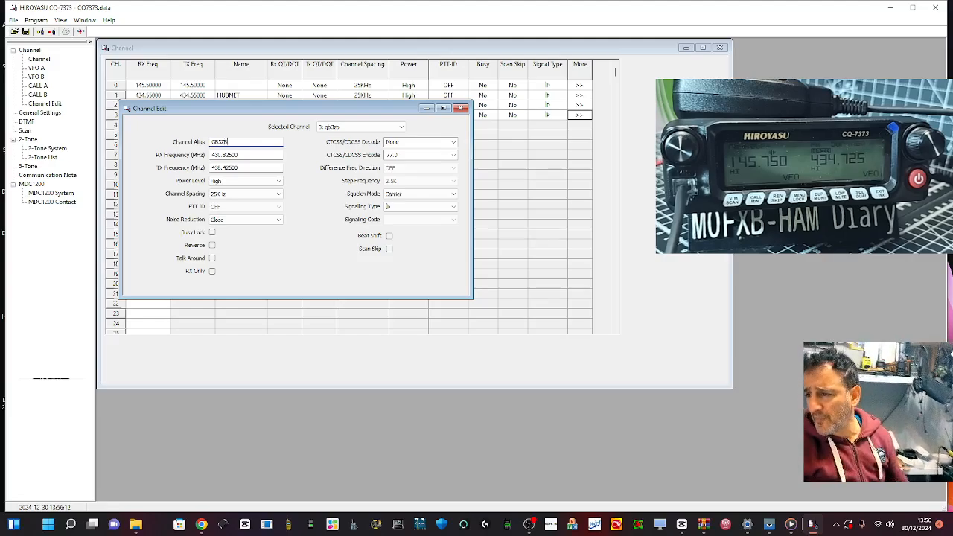
pyautogui.click(615, 188)
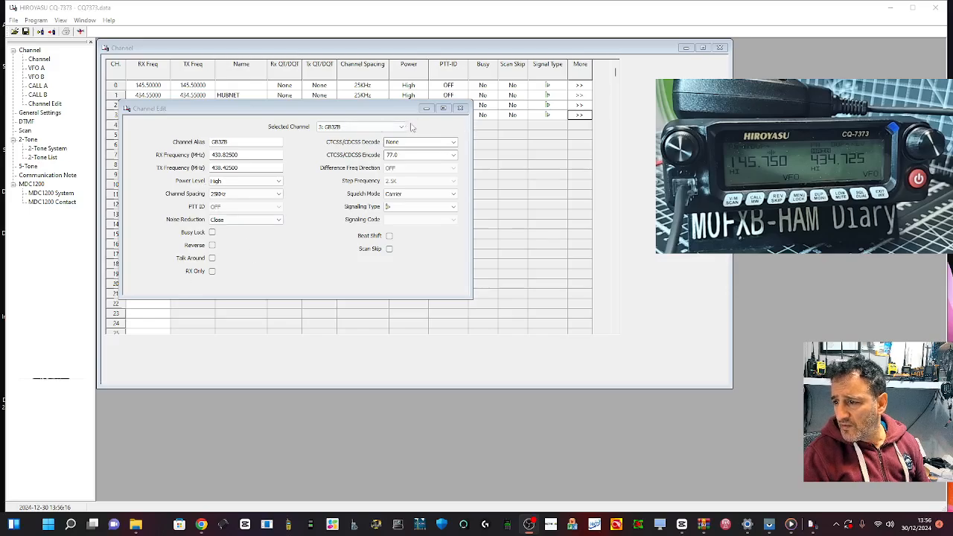
pyautogui.click(460, 108)
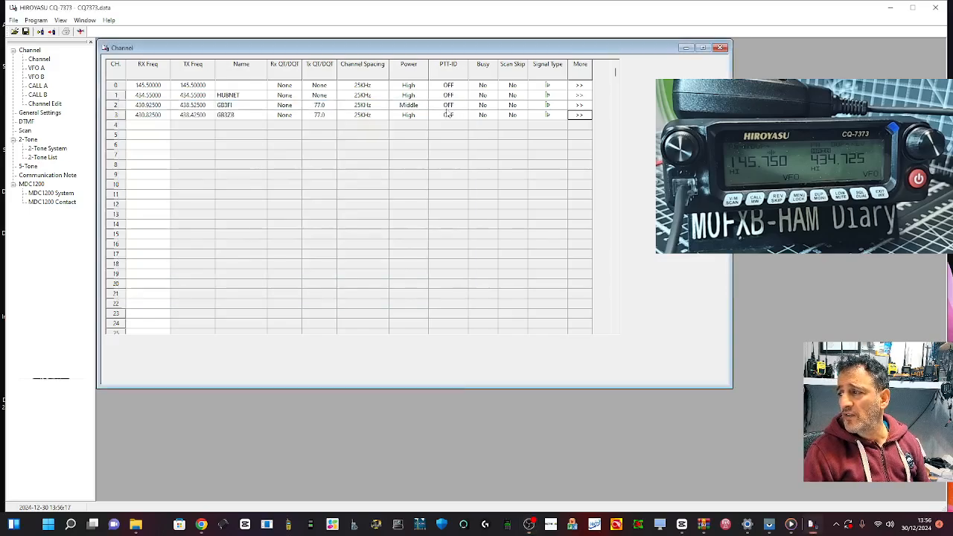
# - Add channel 4 with RX frequency 133.850, no TX frequency, and the name AIRBAND
pyautogui.click(154, 126)
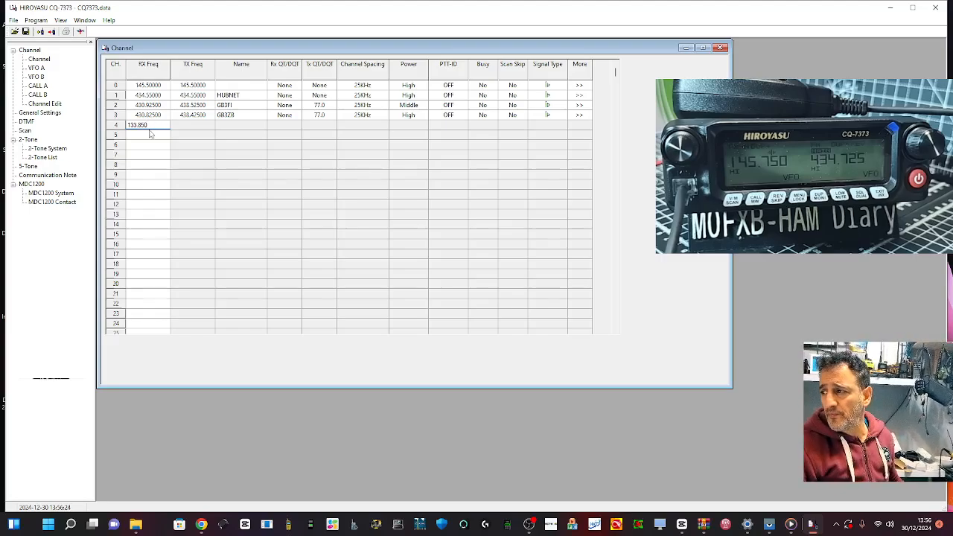
pyautogui.click(192, 130)
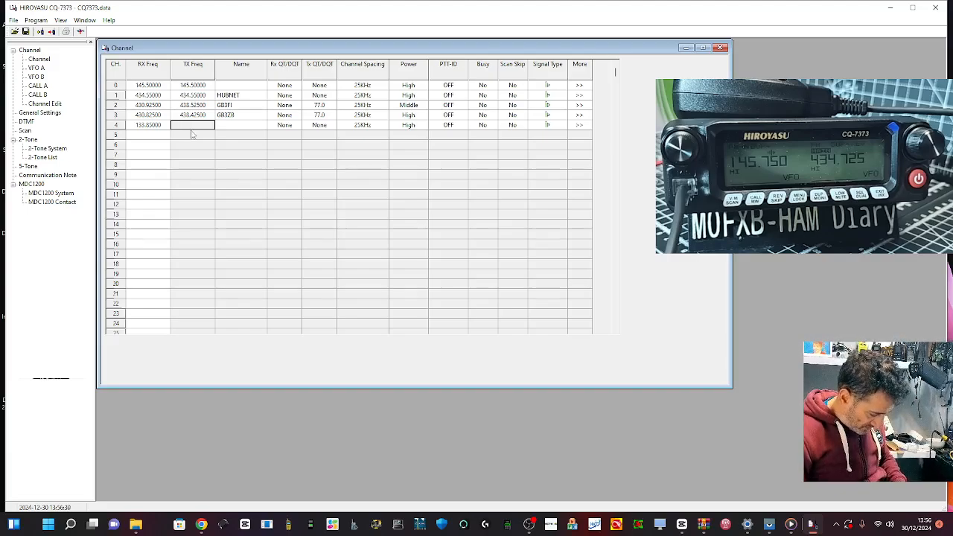
pyautogui.click(237, 126)
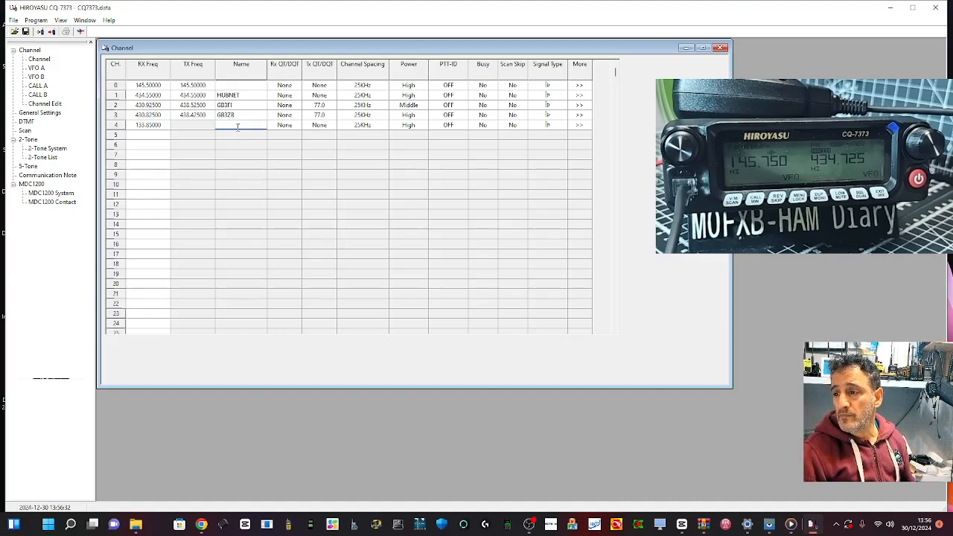
pyautogui.click(199, 128)
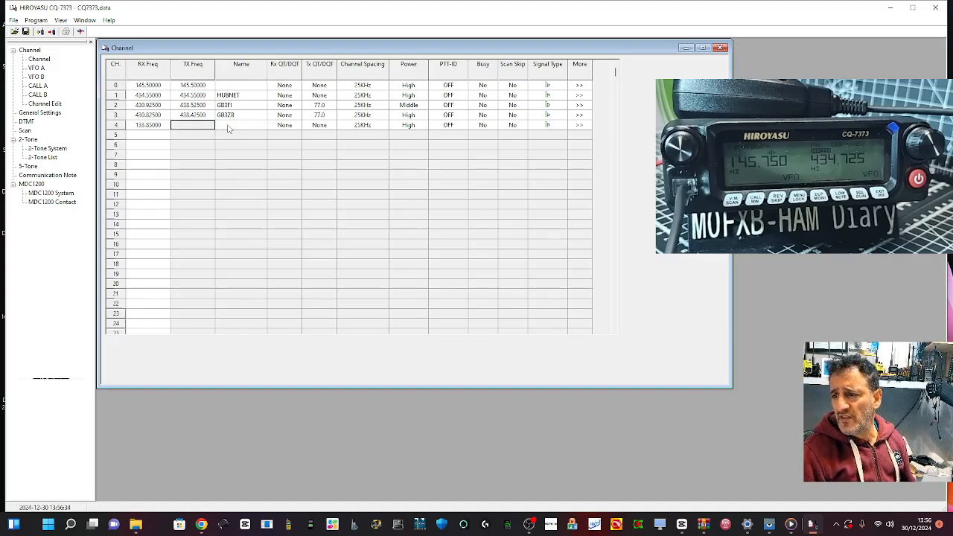
pyautogui.click(230, 128)
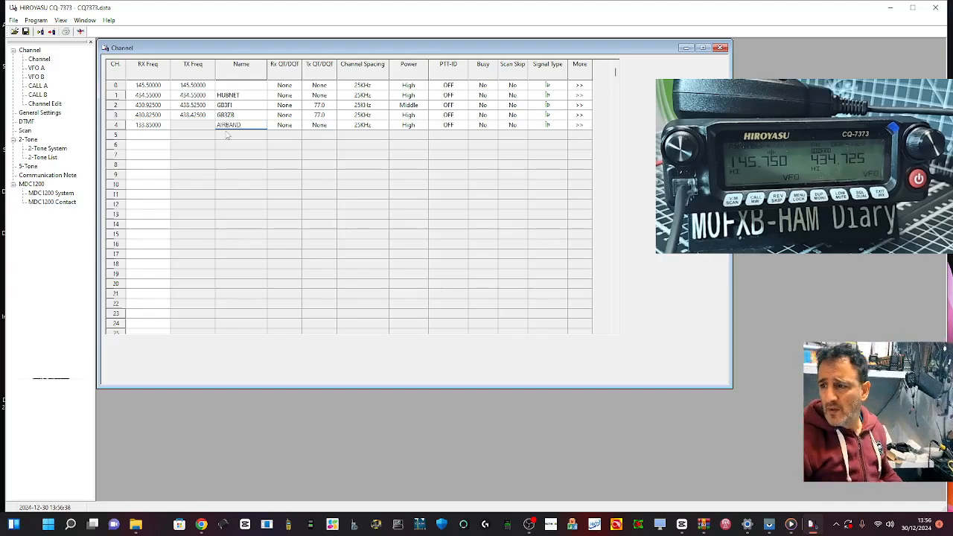
# - Add channel 5 with RX frequency 108.000 and no TX frequency
pyautogui.click(153, 135)
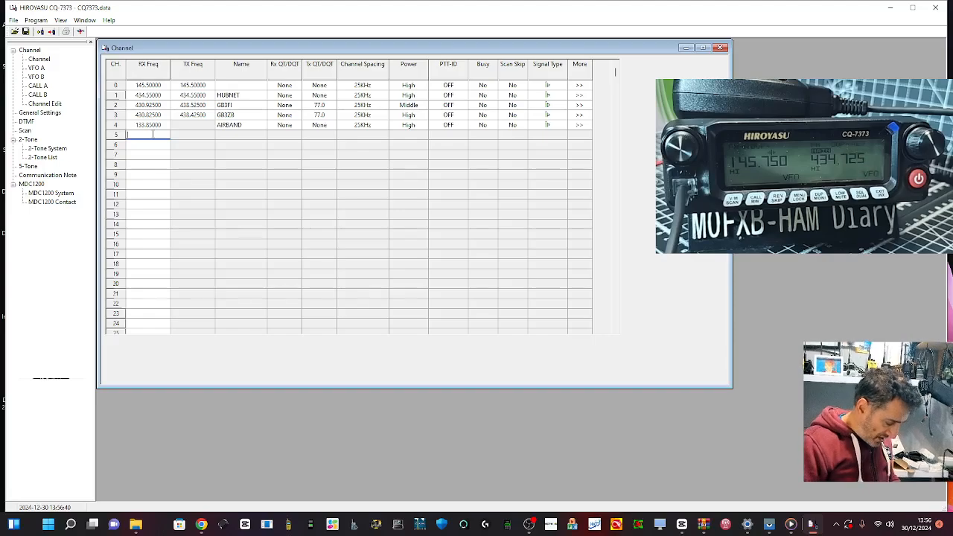
pyautogui.write('10')
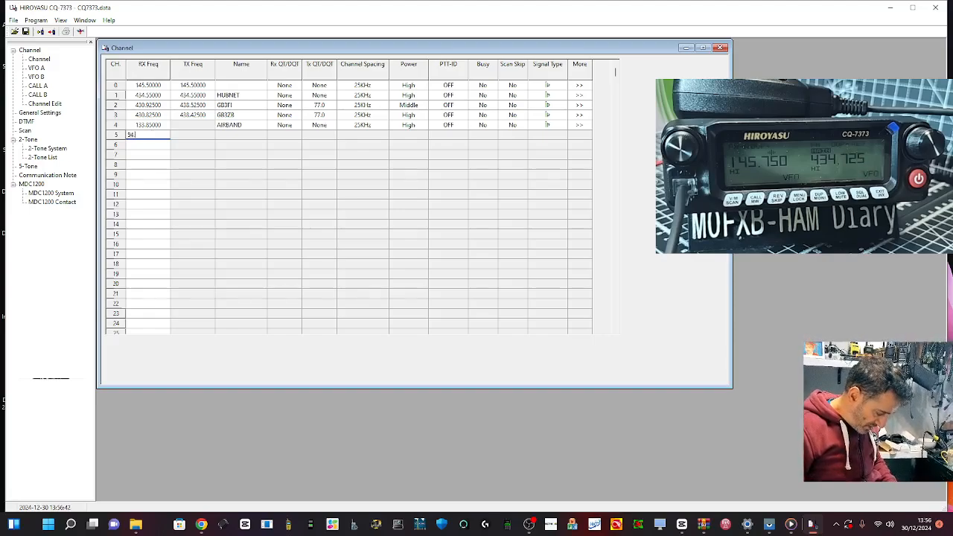
pyautogui.write('8')
pyautogui.click(191, 137)
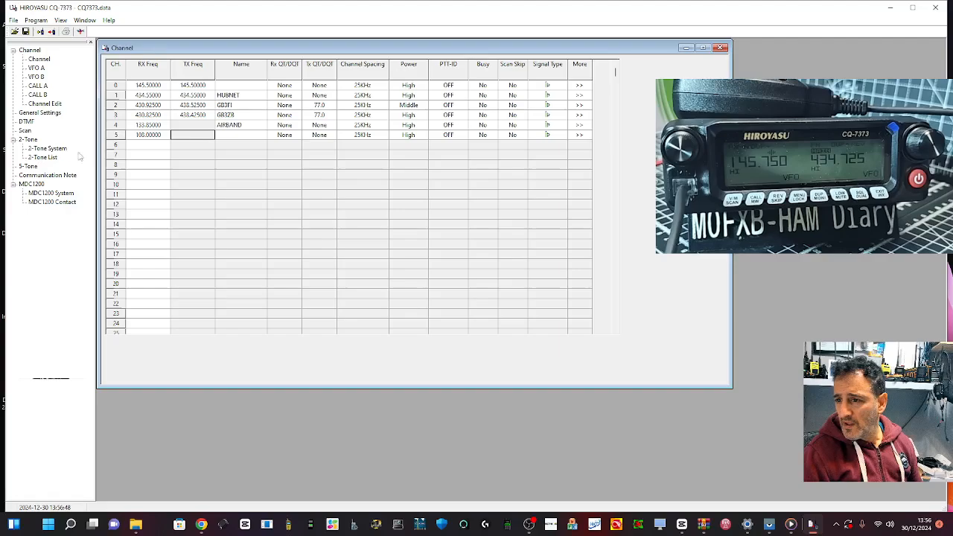
# - Open the radio's general settings and set the transmit Time Out to 30 minutes
pyautogui.click(45, 112)
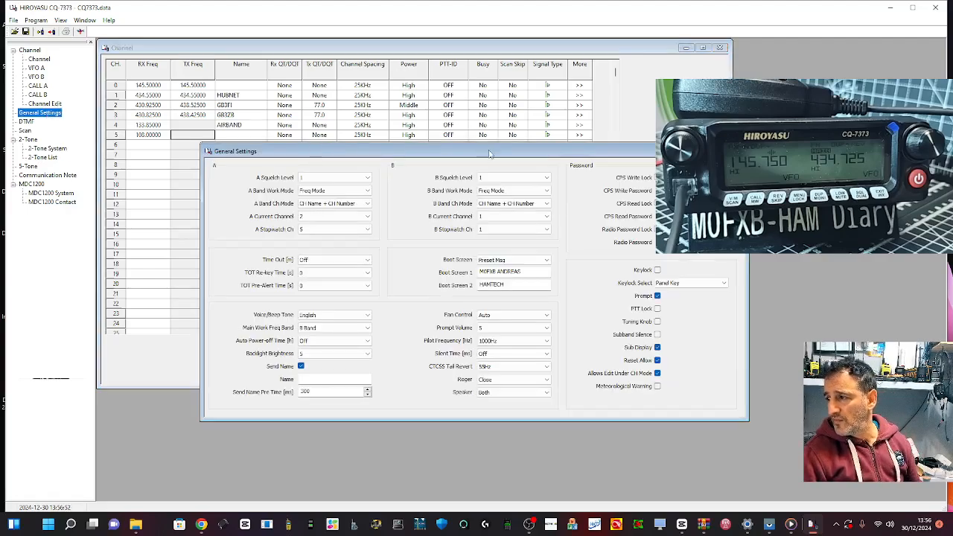
pyautogui.moveTo(485, 154); pyautogui.dragTo(386, 105)
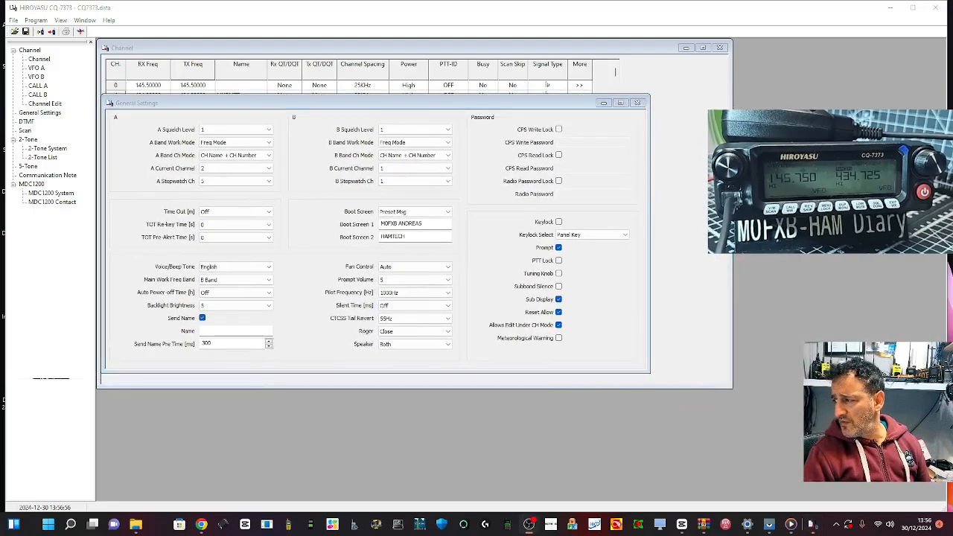
pyautogui.click(269, 212)
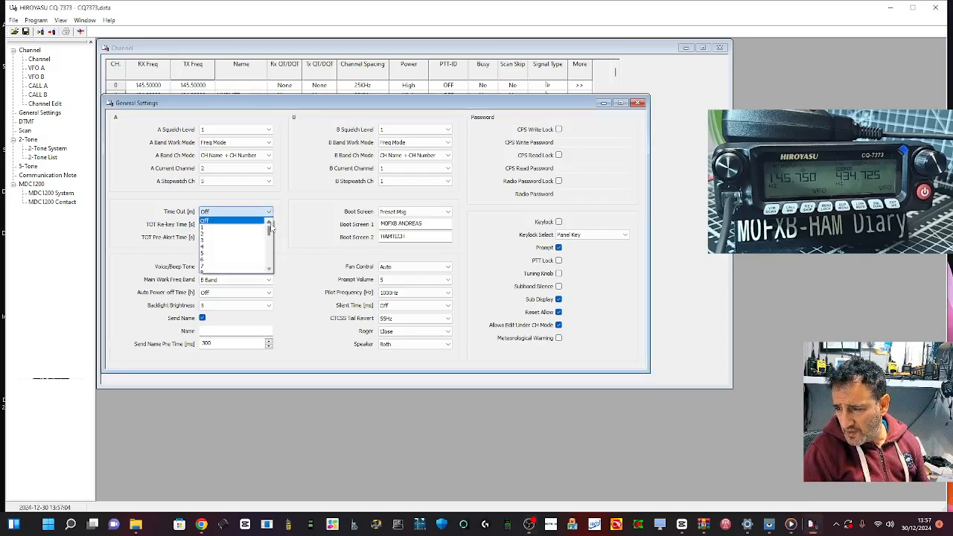
pyautogui.moveTo(271, 232); pyautogui.dragTo(273, 277)
pyautogui.click(227, 266)
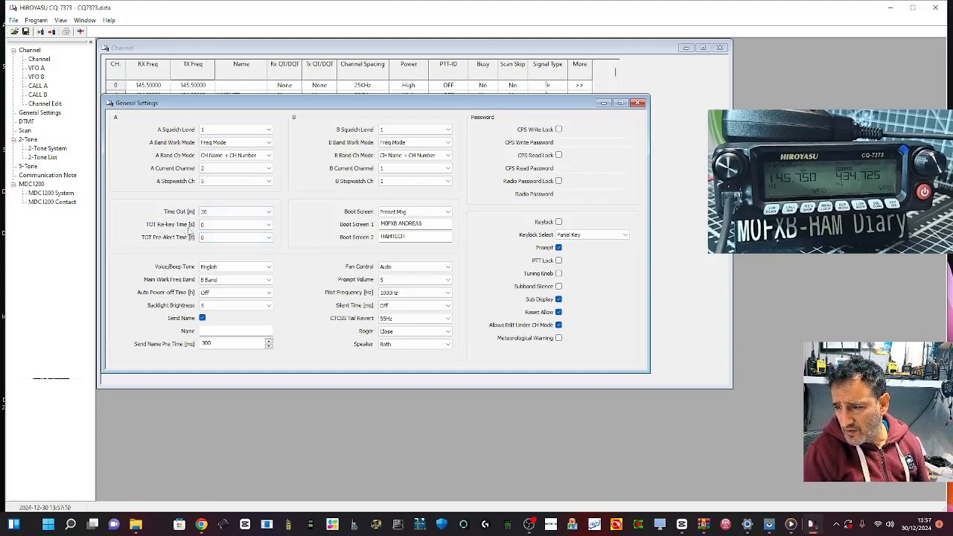
# - Check the Voice/Beep Tone and Backlight Brightness options, keeping English and 5
pyautogui.click(269, 270)
pyautogui.click(270, 268)
pyautogui.click(269, 268)
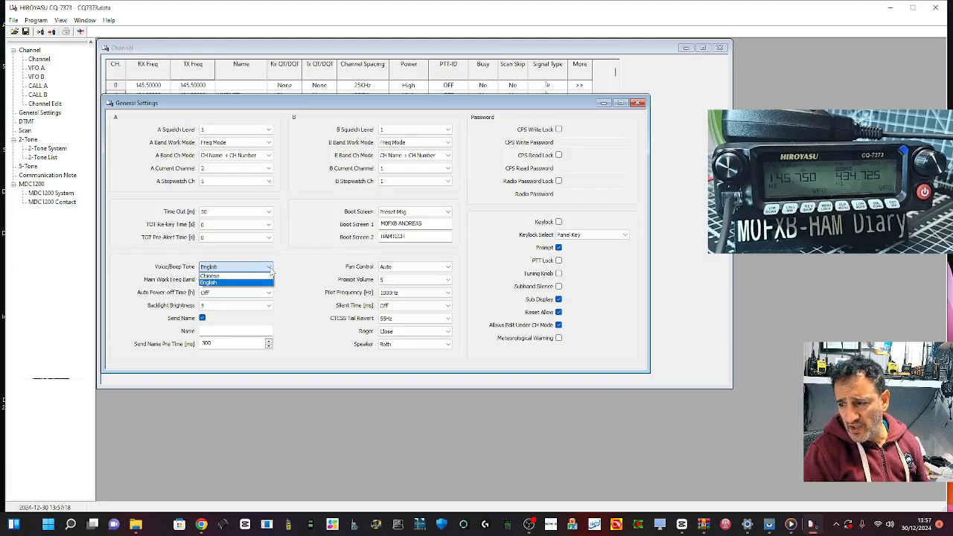
pyautogui.click(269, 268)
pyautogui.click(270, 269)
pyautogui.click(270, 270)
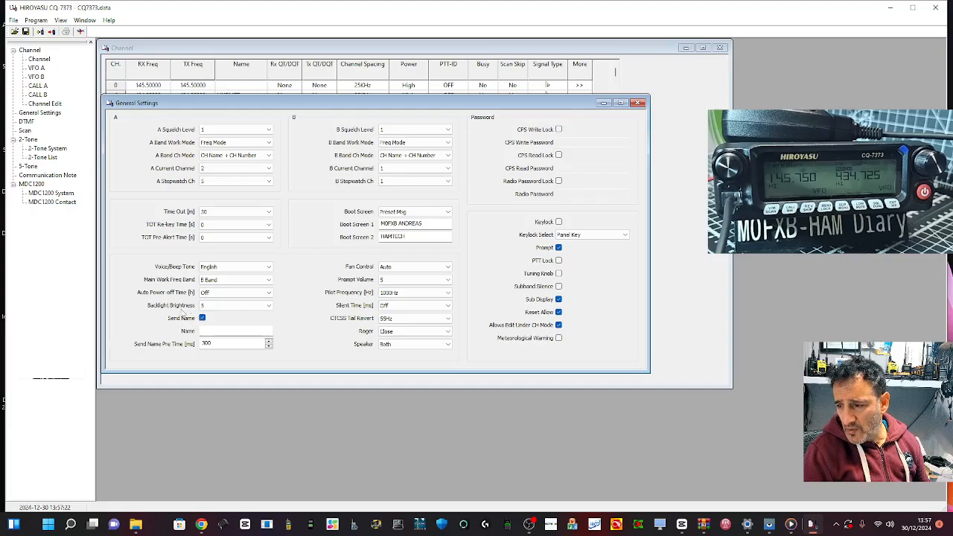
pyautogui.click(271, 307)
pyautogui.click(270, 307)
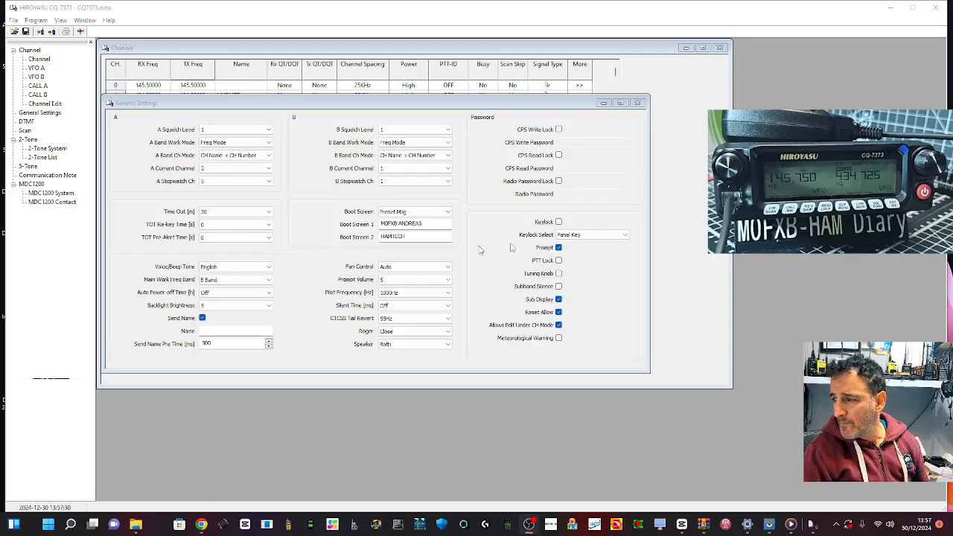
# - Check the Boot Screen and Fan Control options, keeping Preset Msg and Auto
pyautogui.click(448, 213)
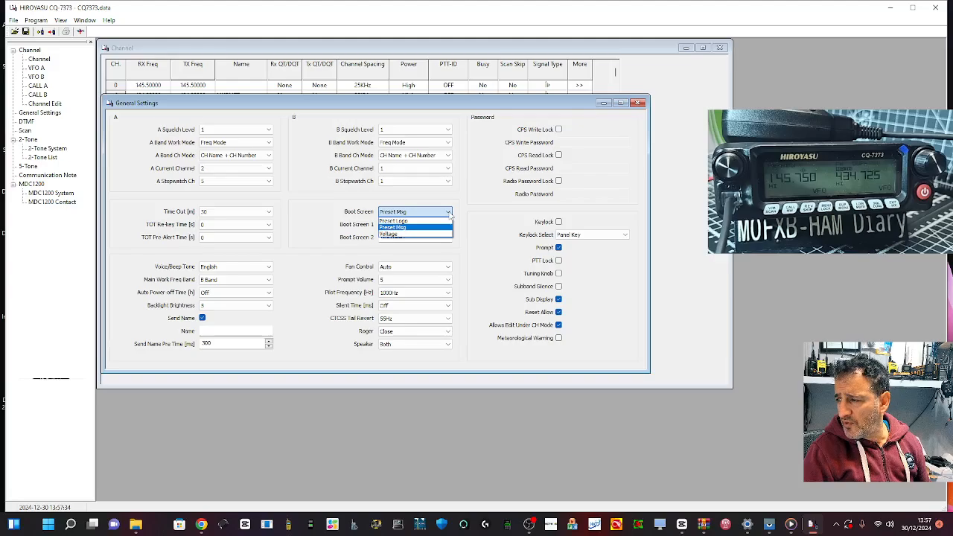
pyautogui.click(402, 226)
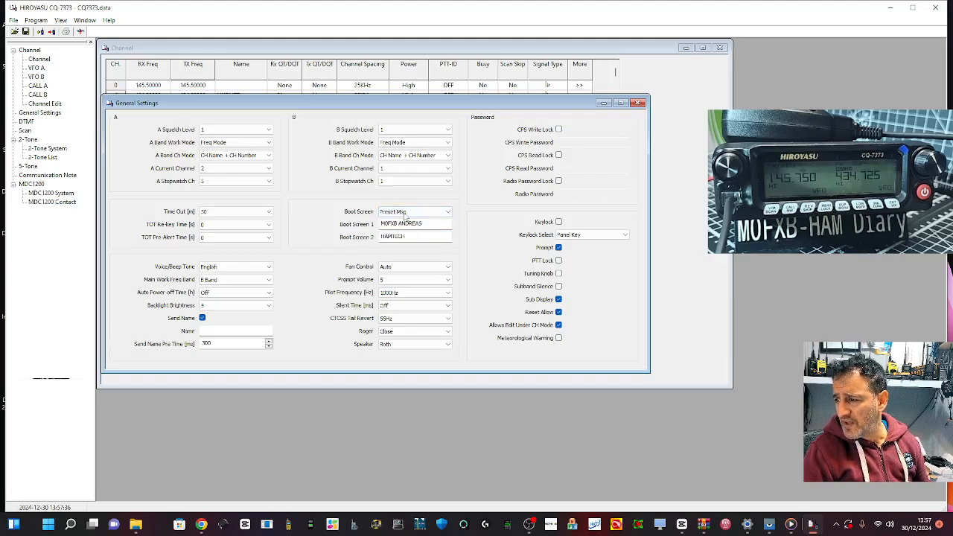
pyautogui.click(448, 267)
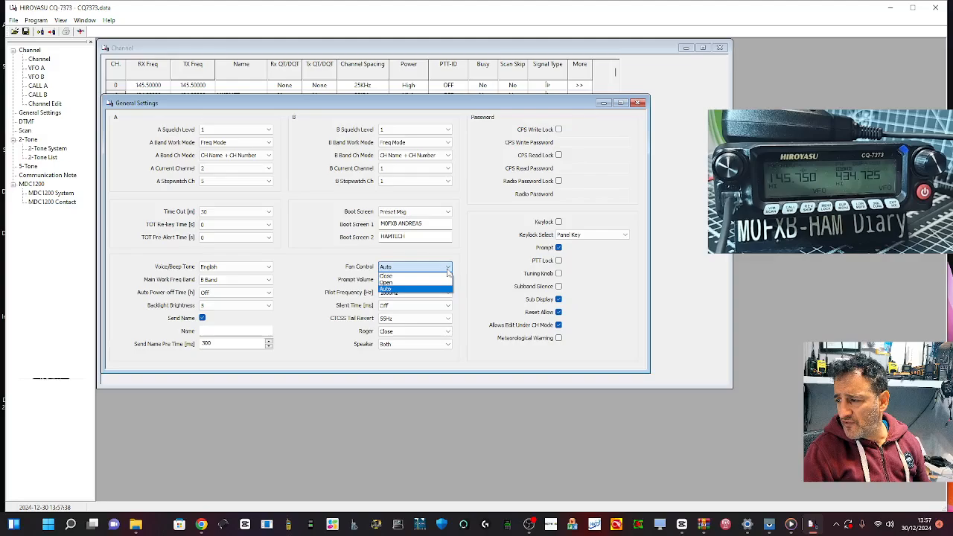
pyautogui.click(447, 267)
pyautogui.click(448, 267)
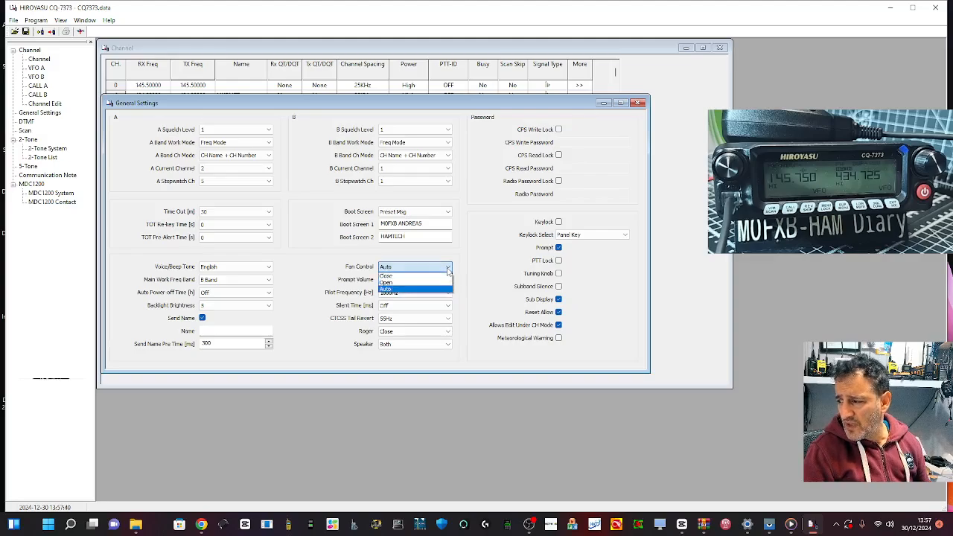
pyautogui.click(447, 266)
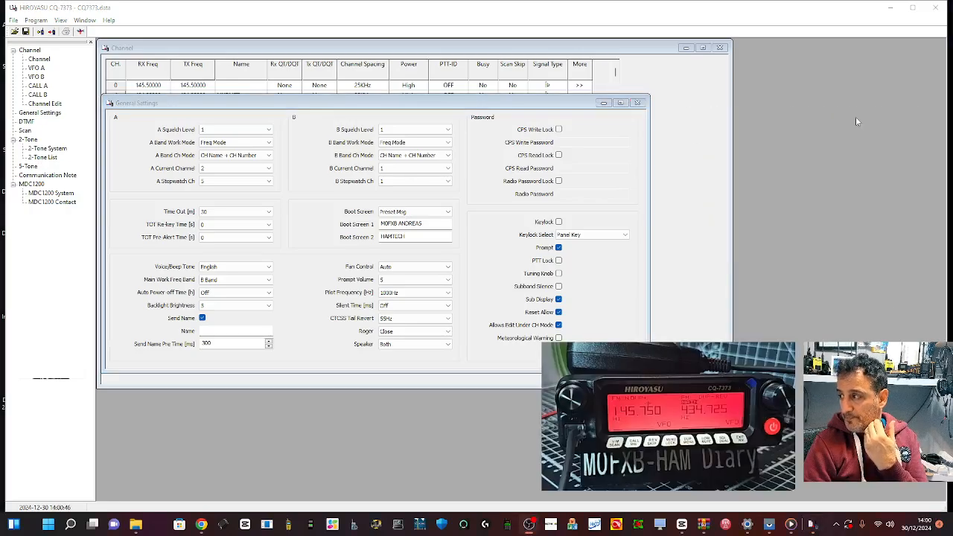
# - Set A Squelch Level to 2 and A Band Ch Mode to Freq + CH Number, keeping A Band Work Mode on Freq Mode
pyautogui.click(855, 119)
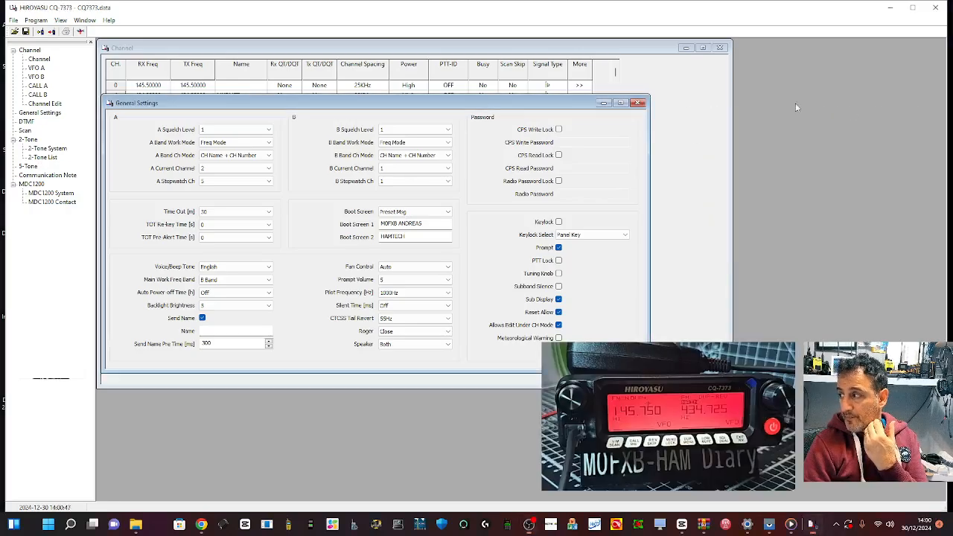
pyautogui.click(257, 130)
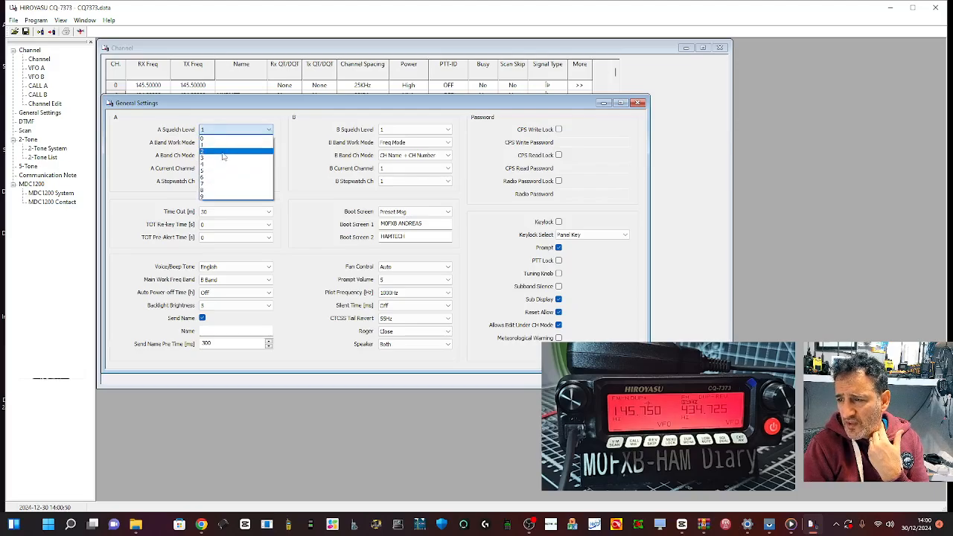
pyautogui.click(222, 151)
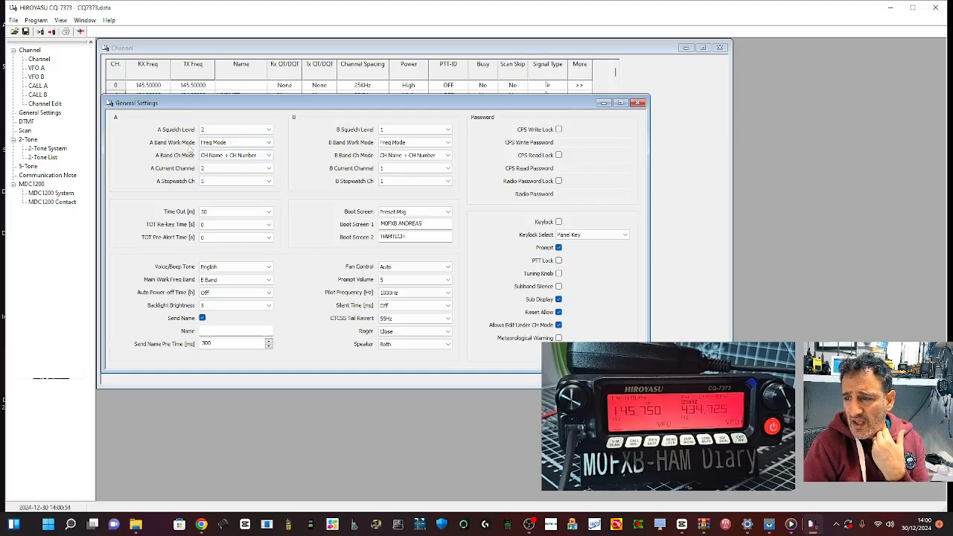
pyautogui.click(268, 143)
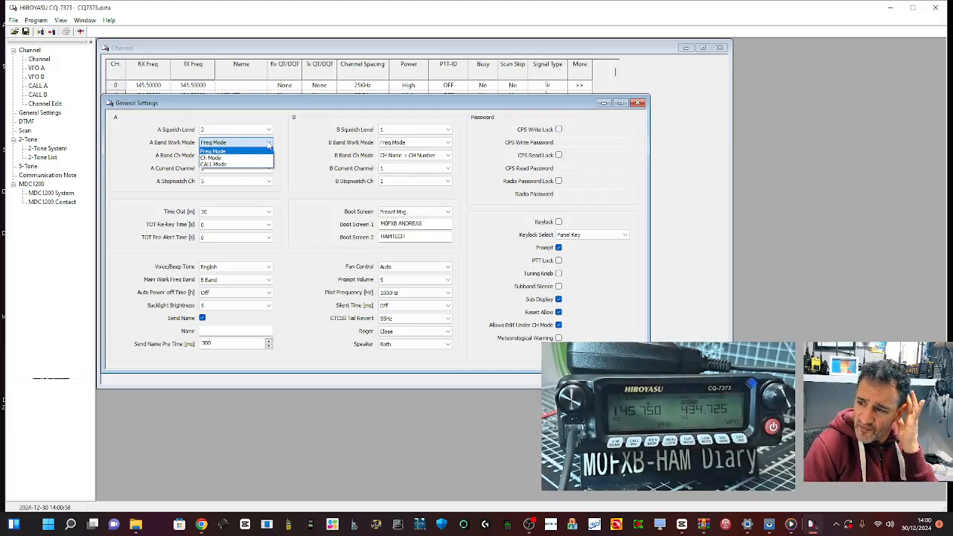
pyautogui.click(269, 144)
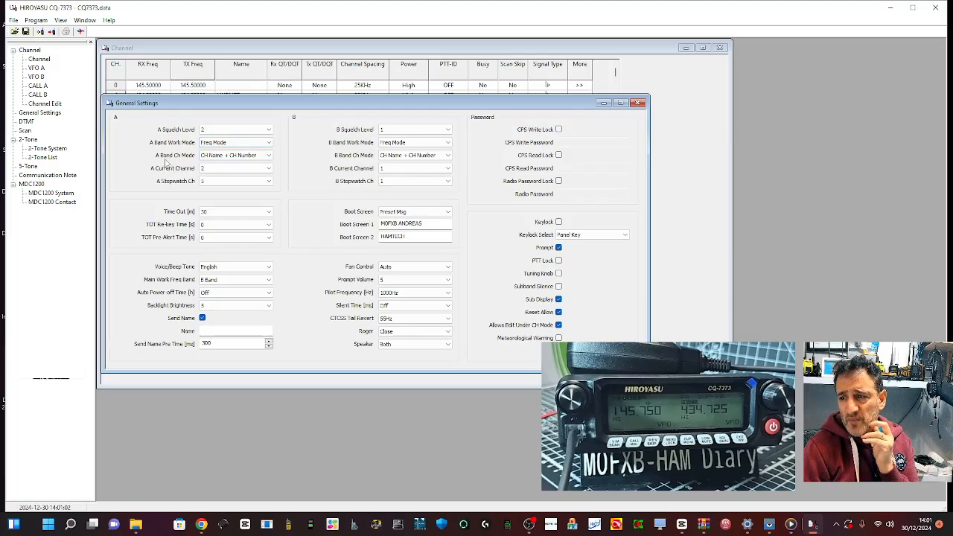
pyautogui.click(272, 157)
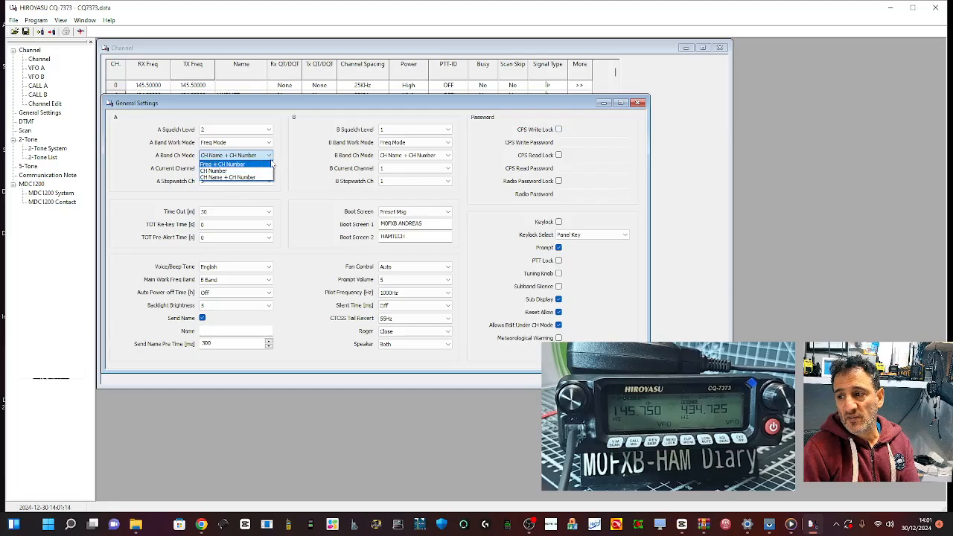
pyautogui.click(253, 165)
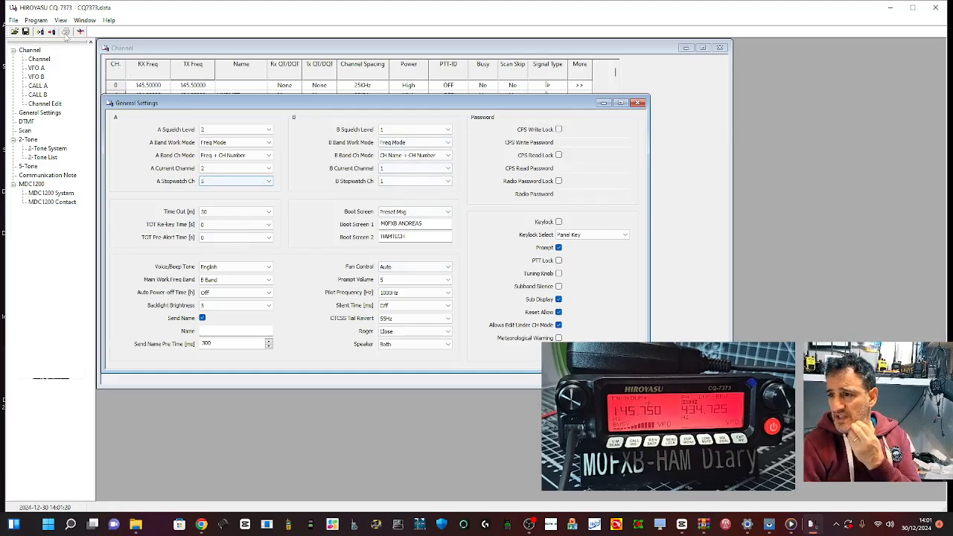
# - Write the programmed channels and settings to the radio and close the completion message
pyautogui.click(37, 21)
pyautogui.click(38, 21)
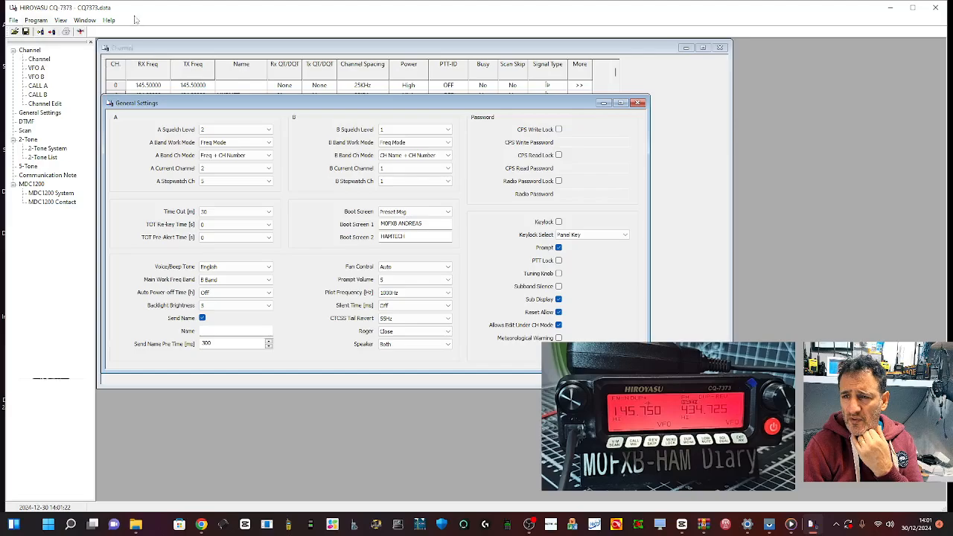
pyautogui.click(41, 22)
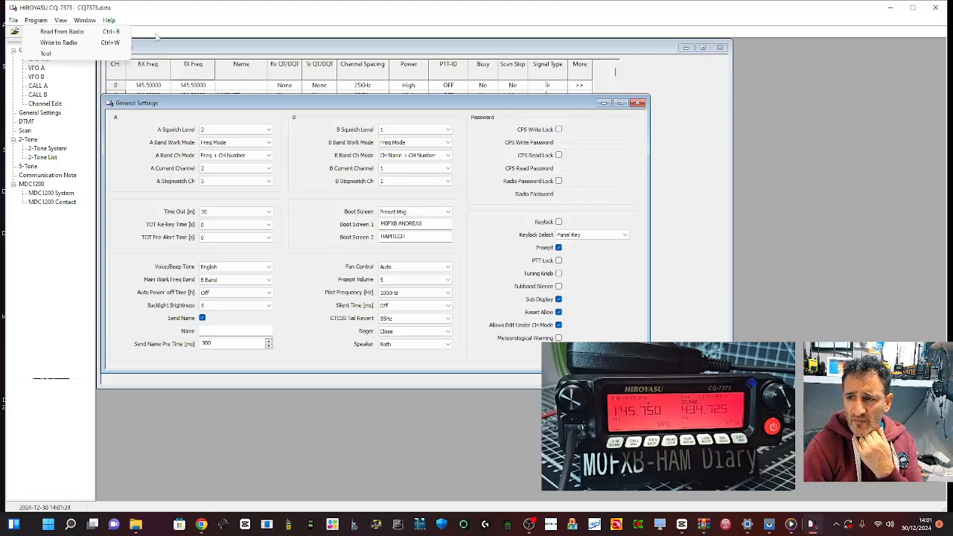
pyautogui.click(207, 21)
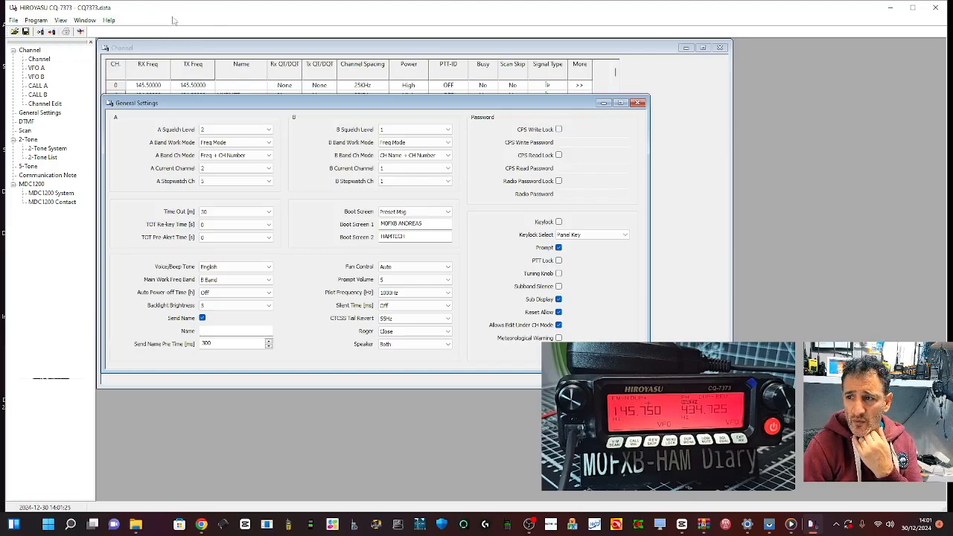
pyautogui.click(52, 32)
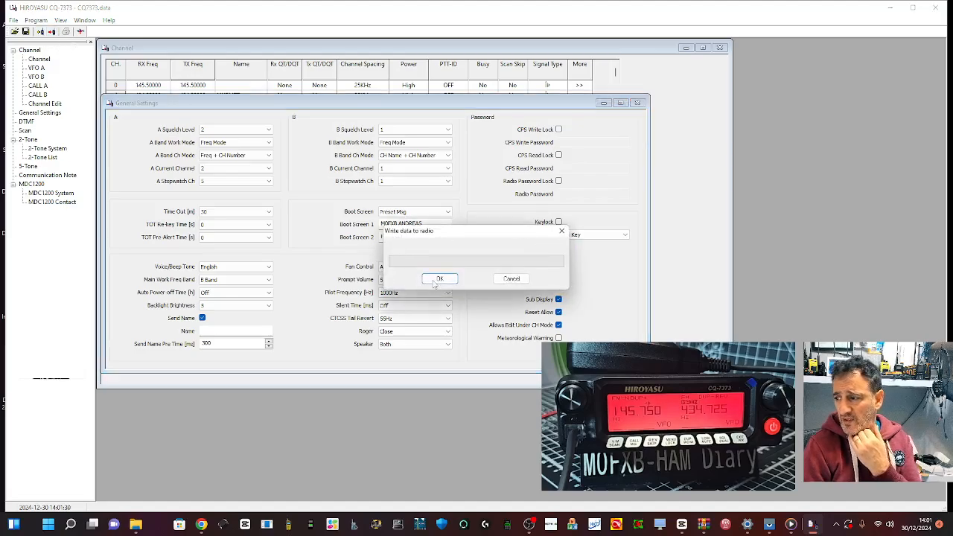
pyautogui.click(427, 276)
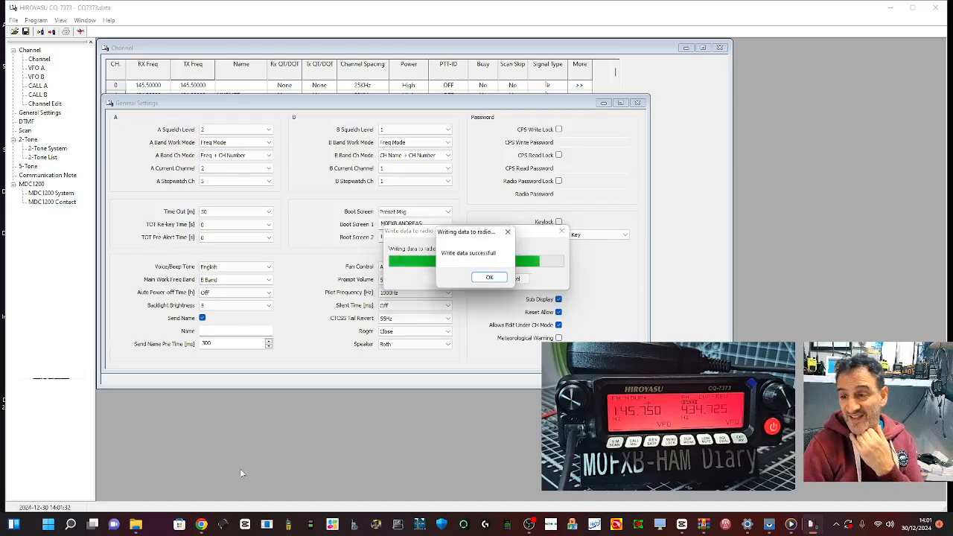
pyautogui.click(490, 277)
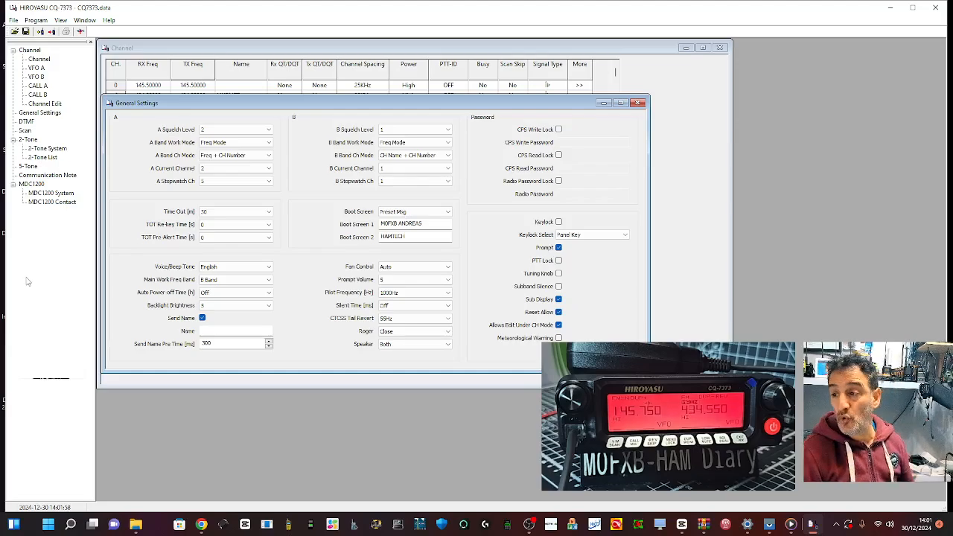
pyautogui.click(530, 525)
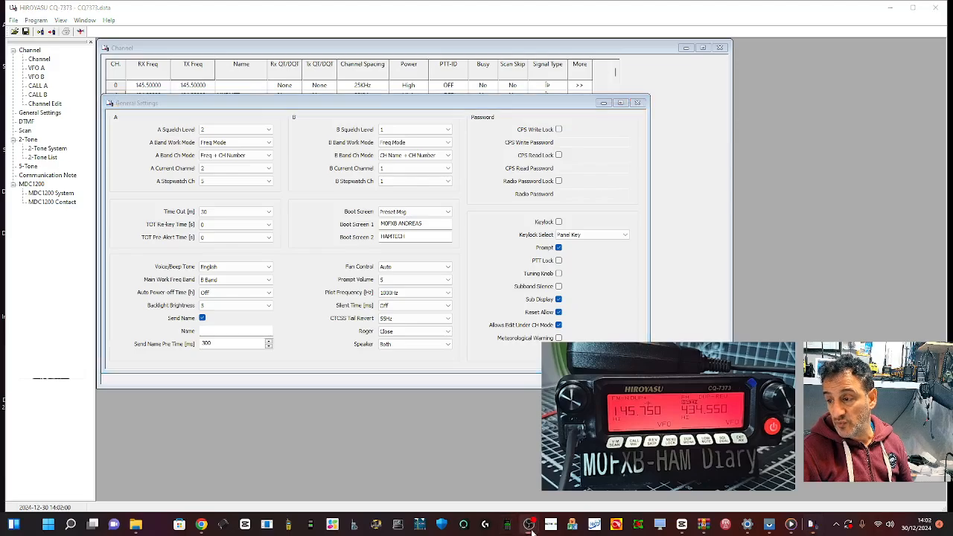
pyautogui.click(530, 530)
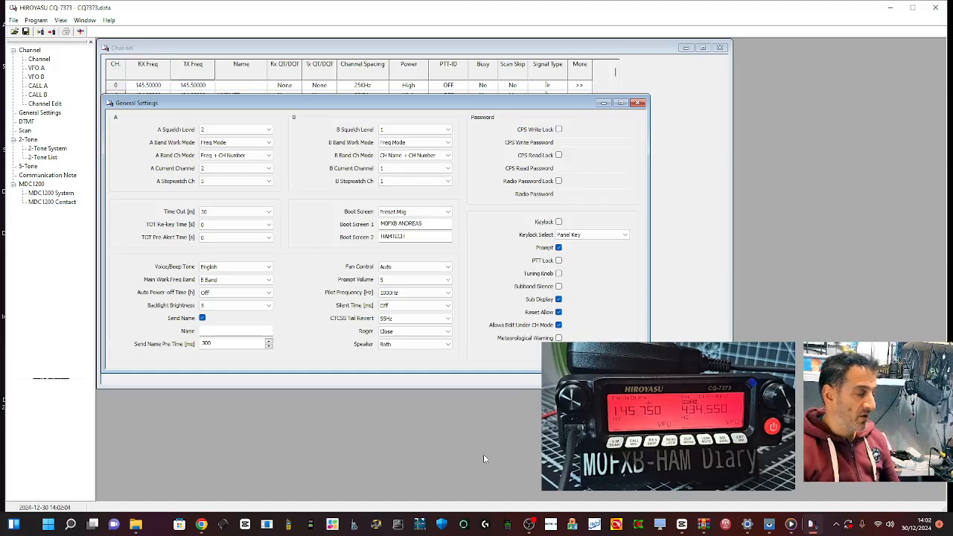
pyautogui.click(530, 526)
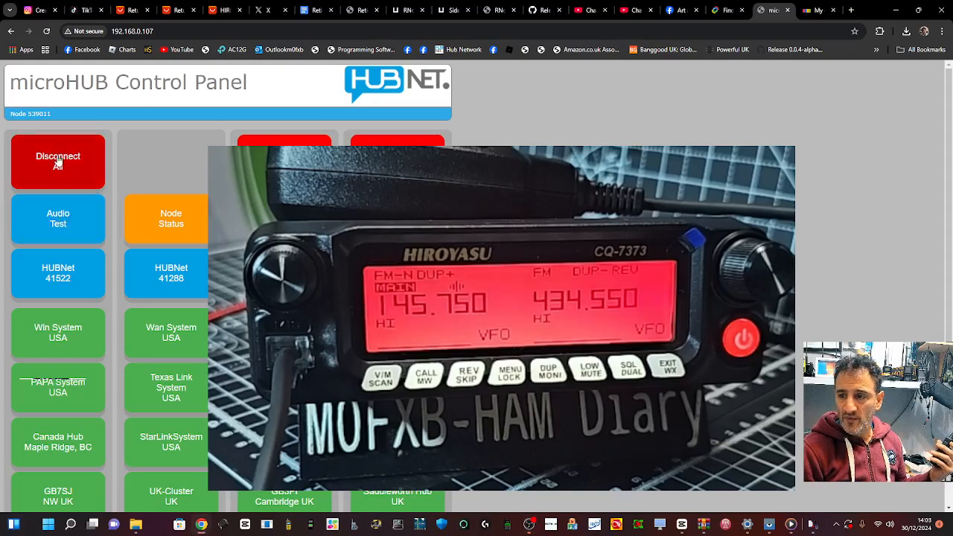
# - Run the Audio Test from the microHUB Control Panel in the browser and minimize the browser window
pyautogui.click(61, 227)
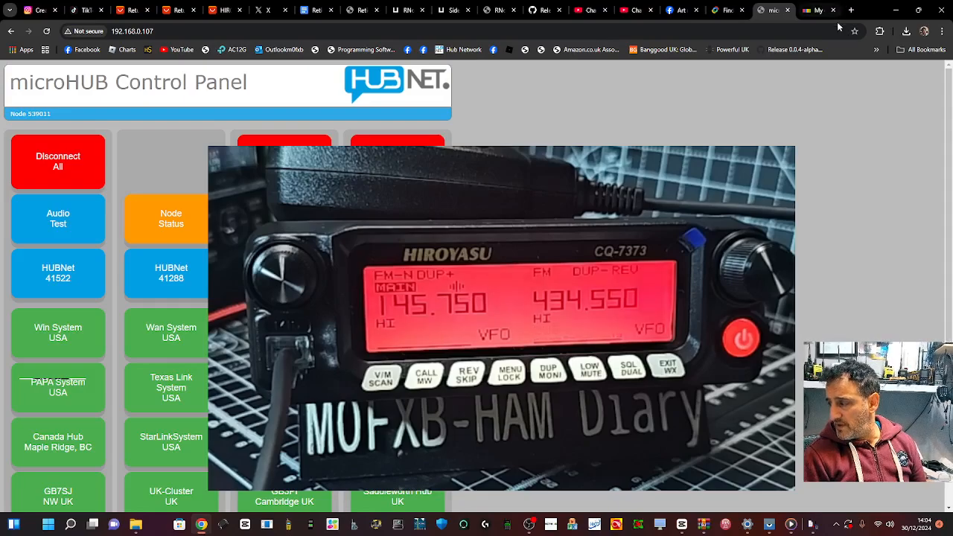
pyautogui.click(896, 10)
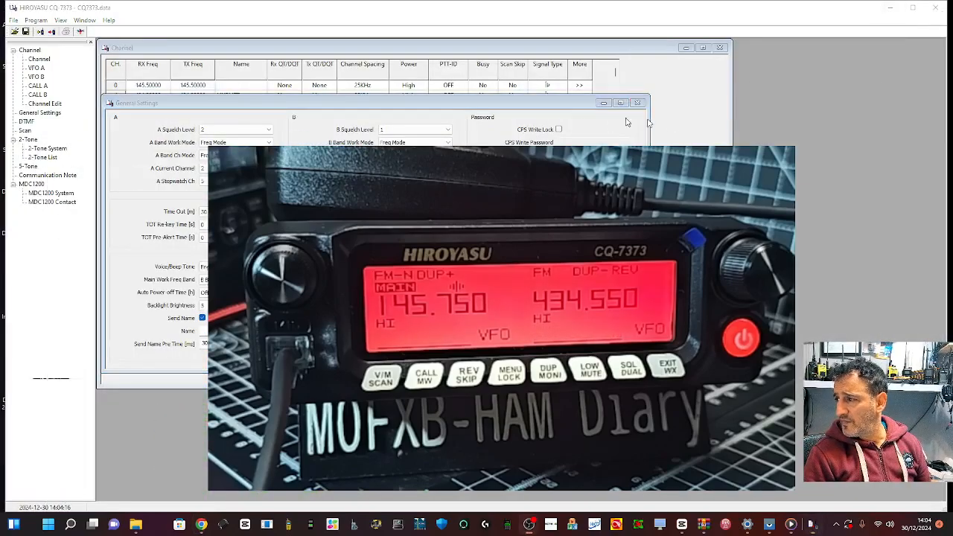
pyautogui.click(47, 176)
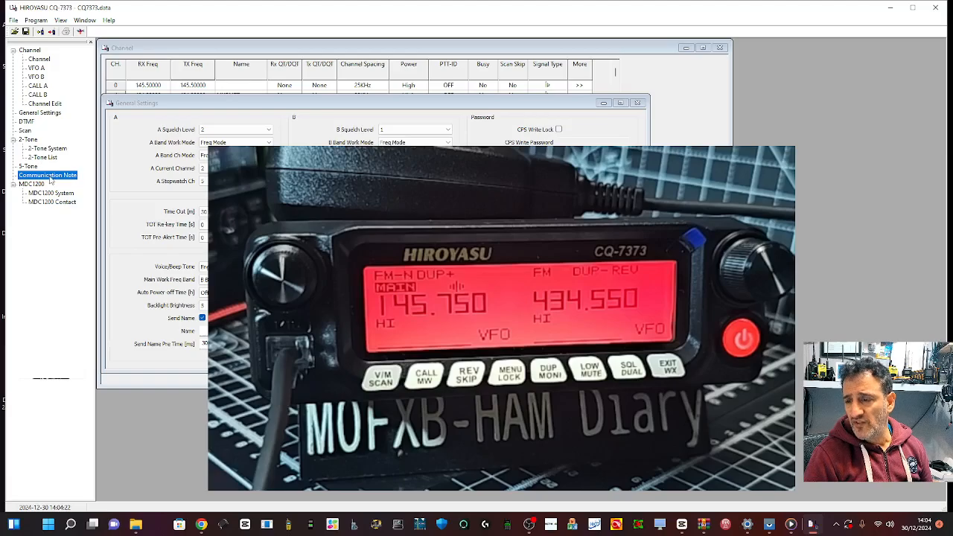
pyautogui.click(40, 113)
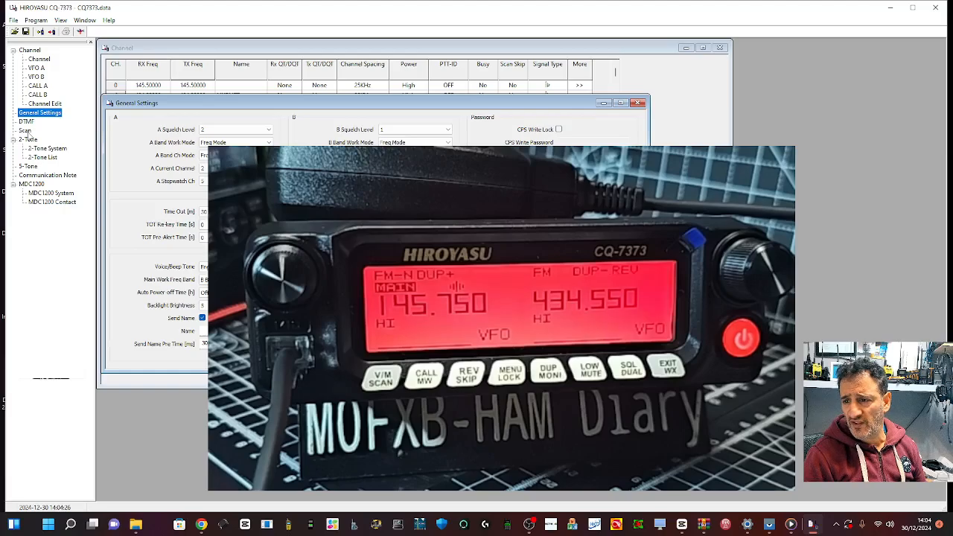
pyautogui.click(28, 131)
pyautogui.click(43, 104)
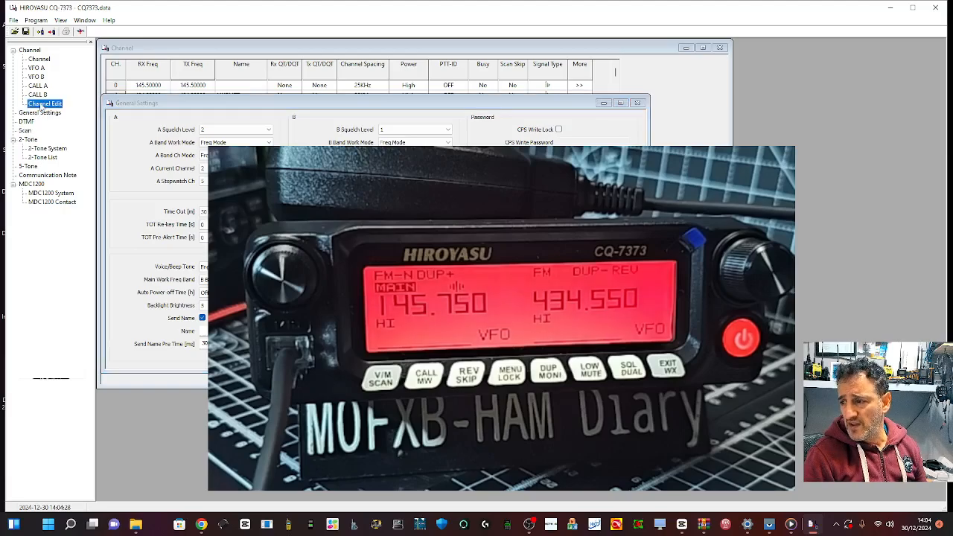
pyautogui.click(34, 21)
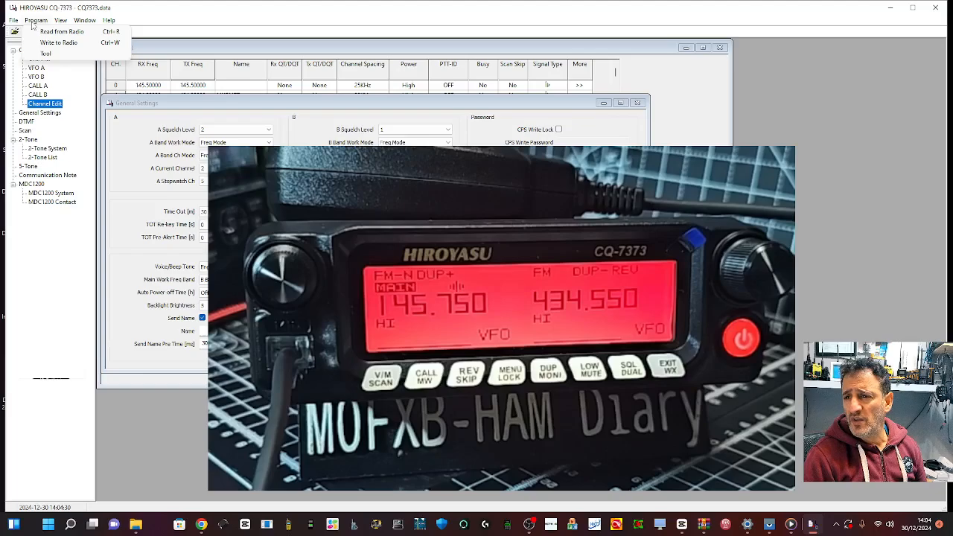
pyautogui.moveTo(78, 23)
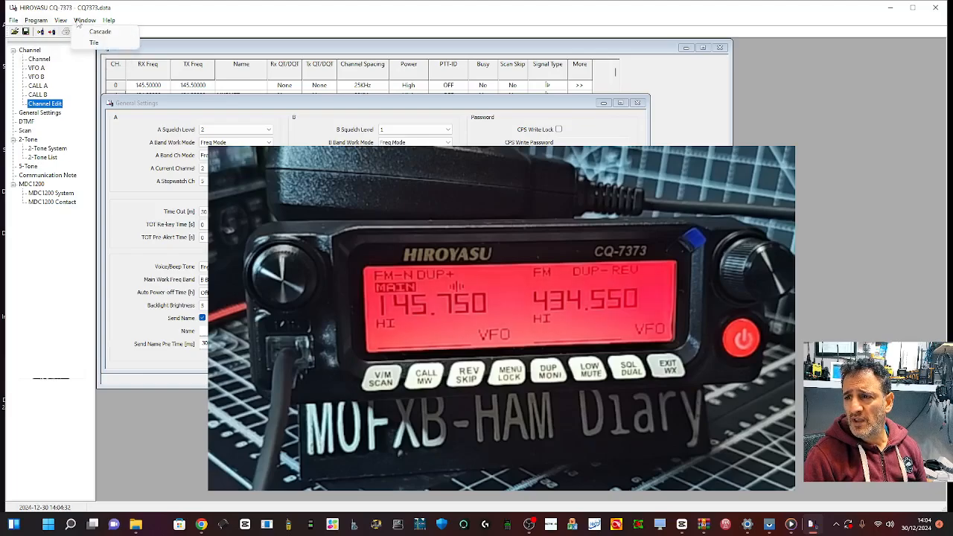
pyautogui.click(123, 32)
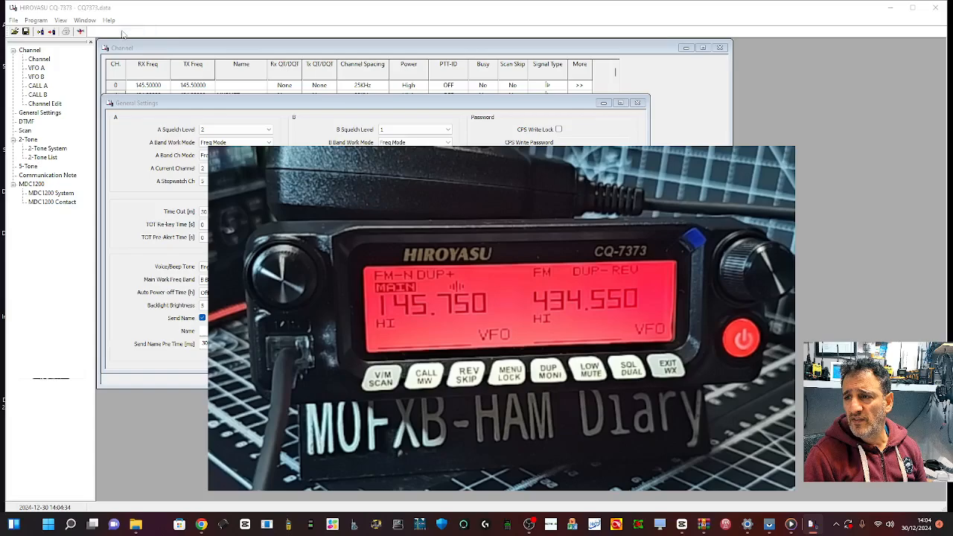